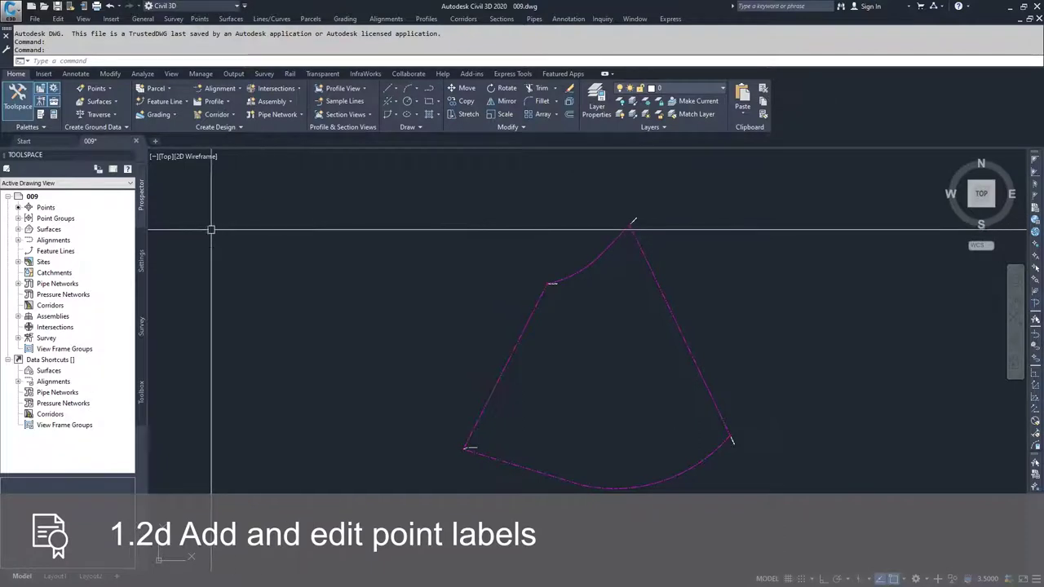
- Switch Toolspace to the Settings tab
click(142, 264)
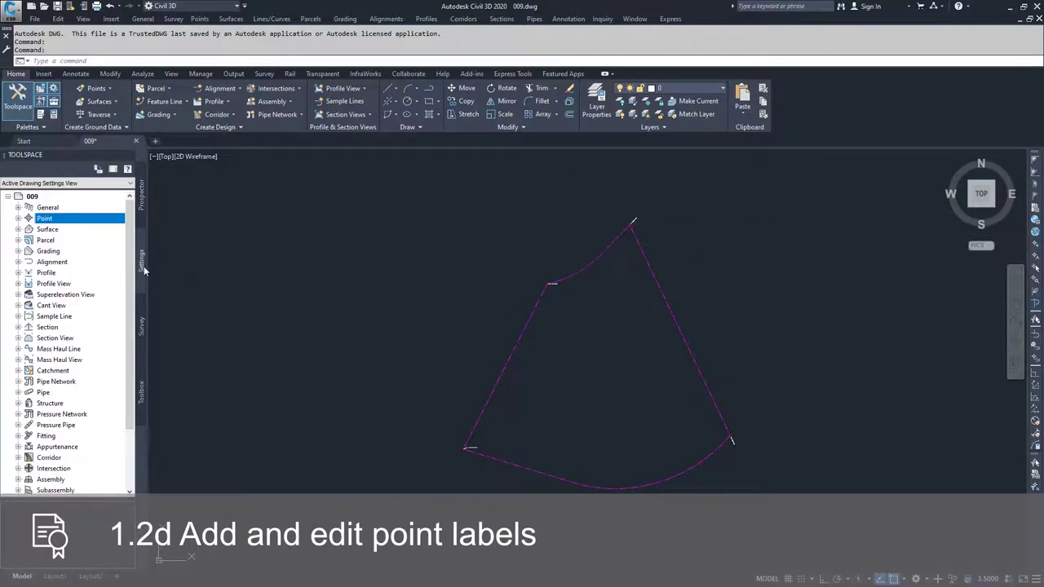
- Expand Point > Label Styles and bring up the context menu for Point# and Description
click(18, 218)
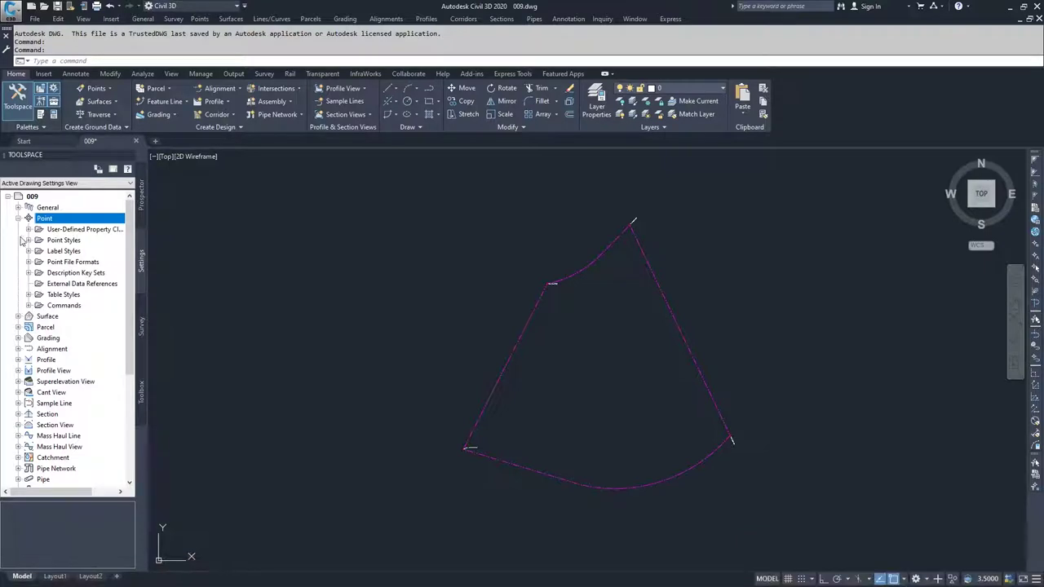
click(28, 251)
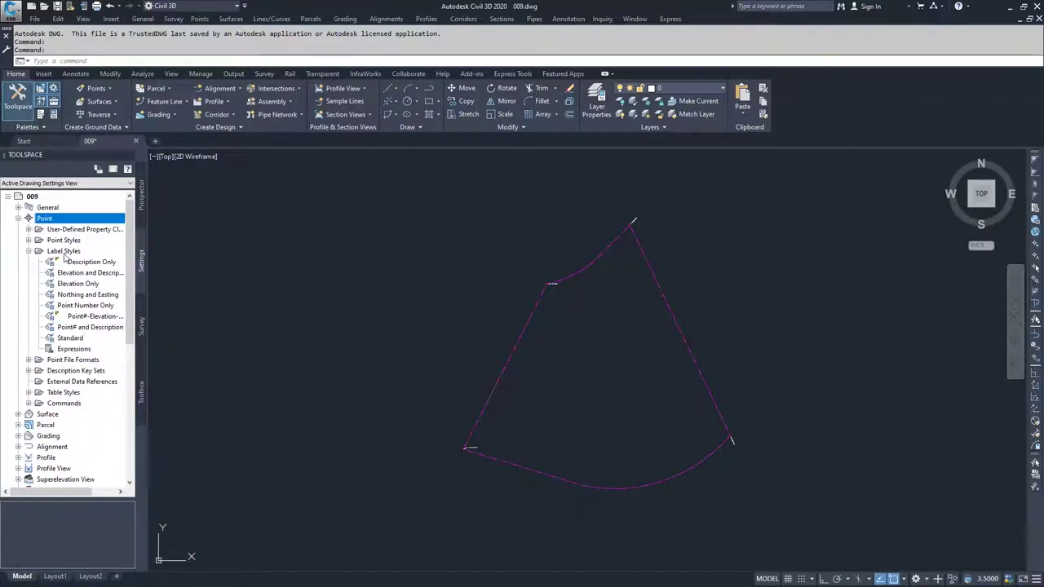
right_click(67, 255)
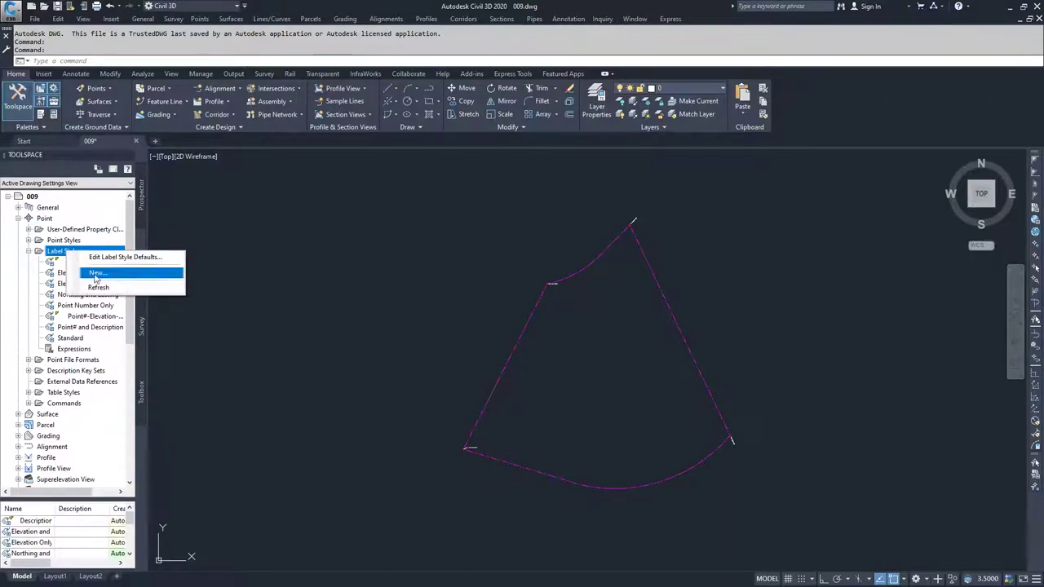
click(54, 253)
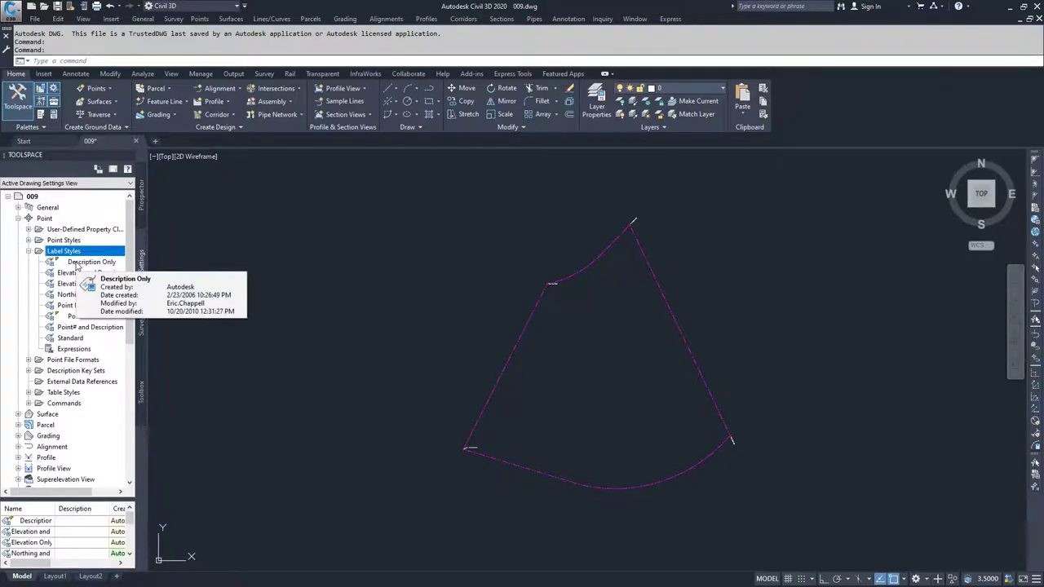
right_click(76, 264)
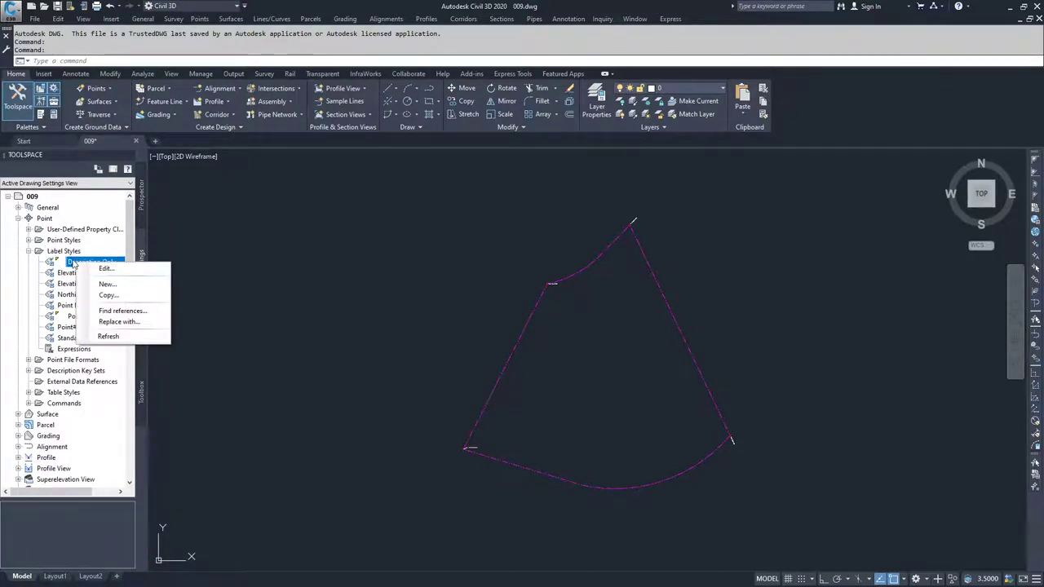
click(73, 264)
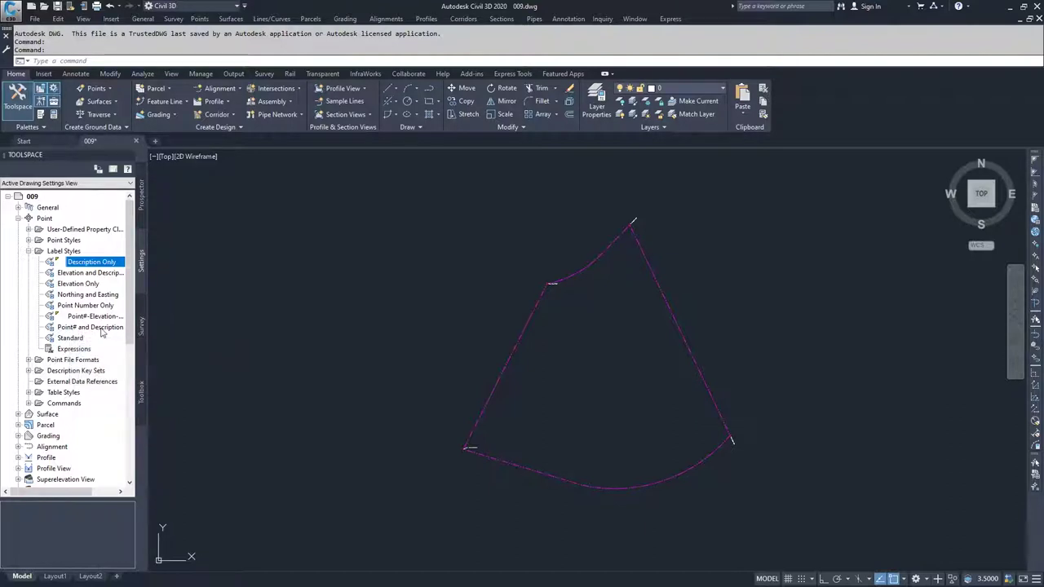
right_click(90, 331)
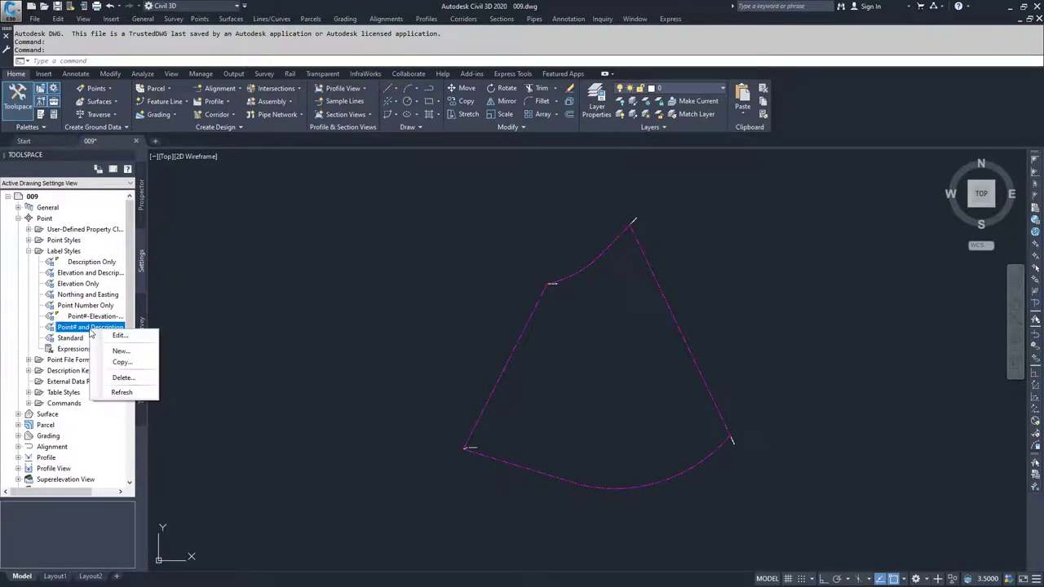
- Copy Point# and Description and rename the copy 'Point# - Raw Description - Full Description'
click(124, 364)
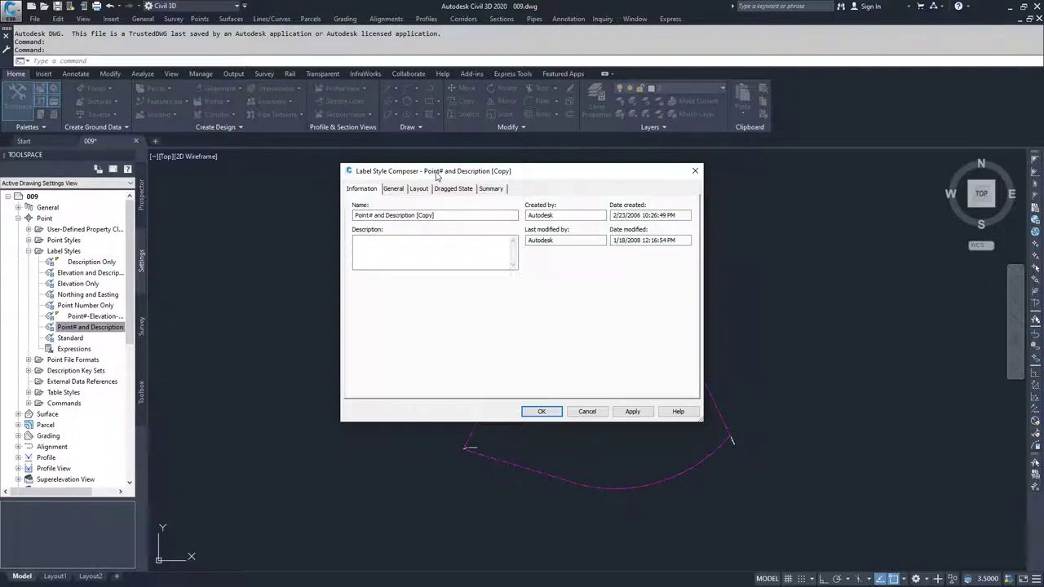
double_click(422, 215)
key(BackSpace)
double_click(379, 215)
key(BackSpace)
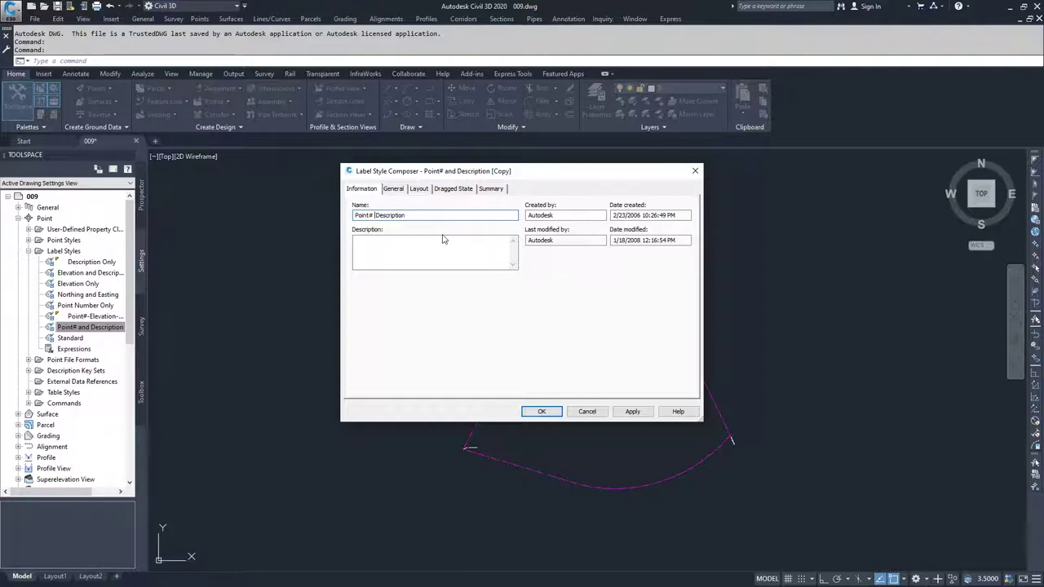
text(- R)
text(aw Desc)
text(ription)
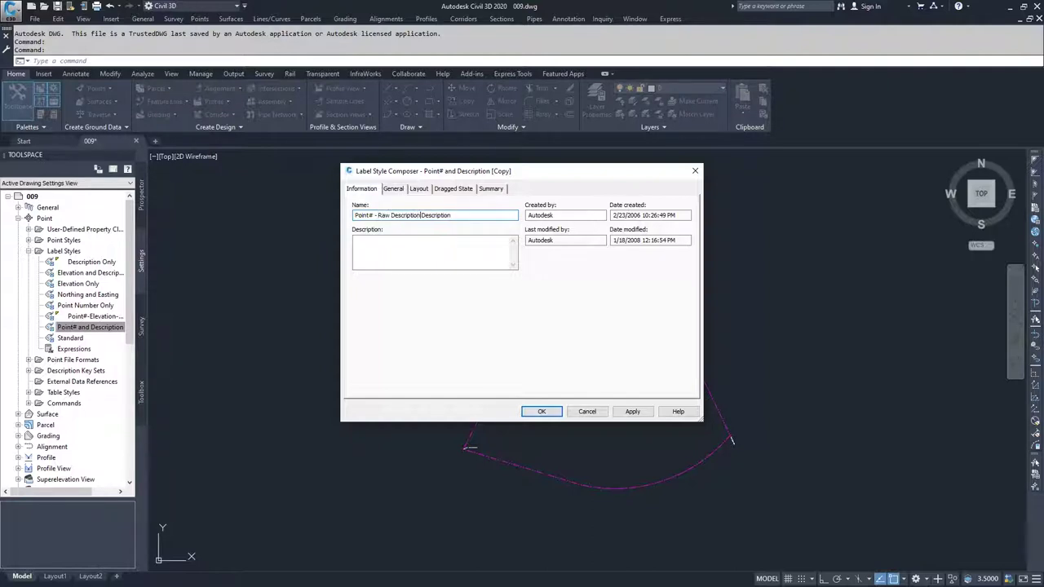
text( - Full)
- On the General tab, keep Orientation Reference at Object and Forced Insertion at None
click(394, 190)
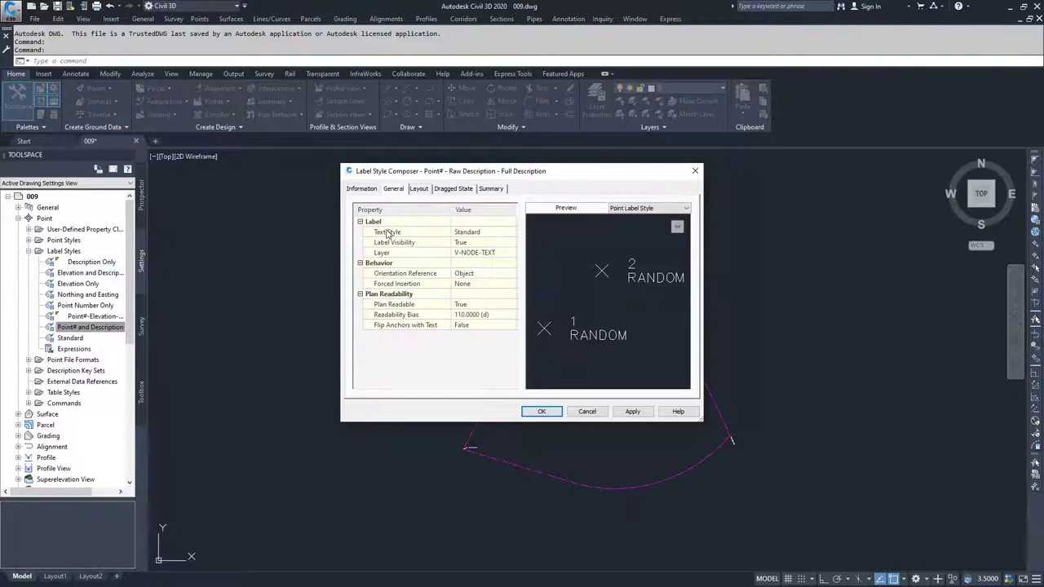
click(485, 275)
click(495, 276)
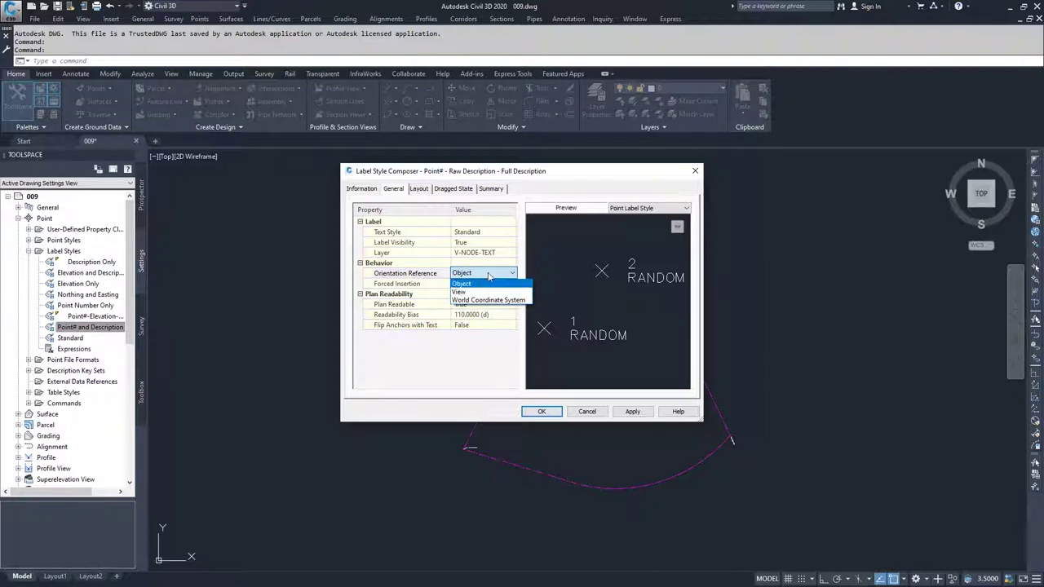
click(488, 282)
click(490, 284)
click(492, 284)
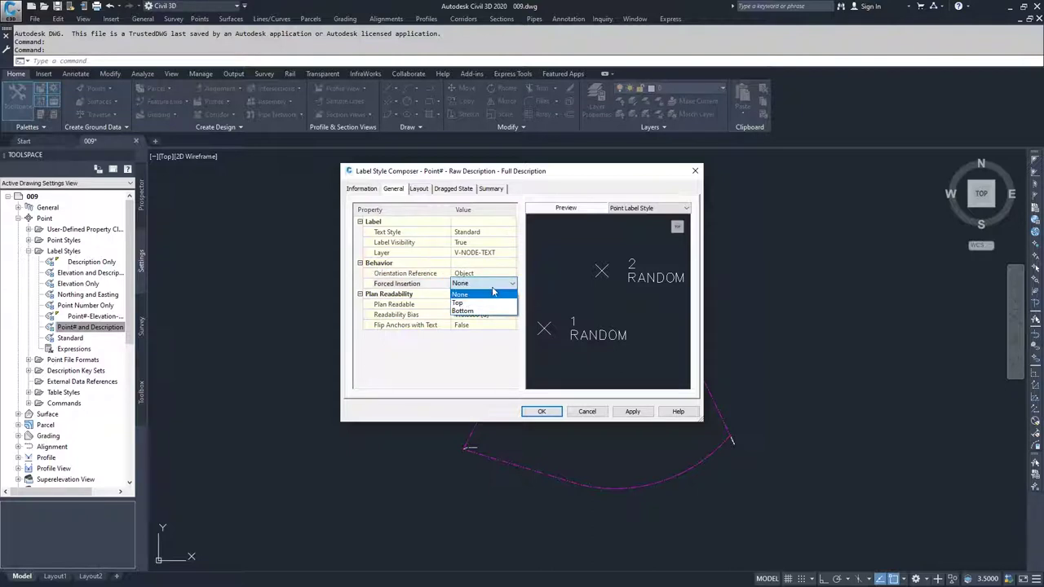
click(473, 295)
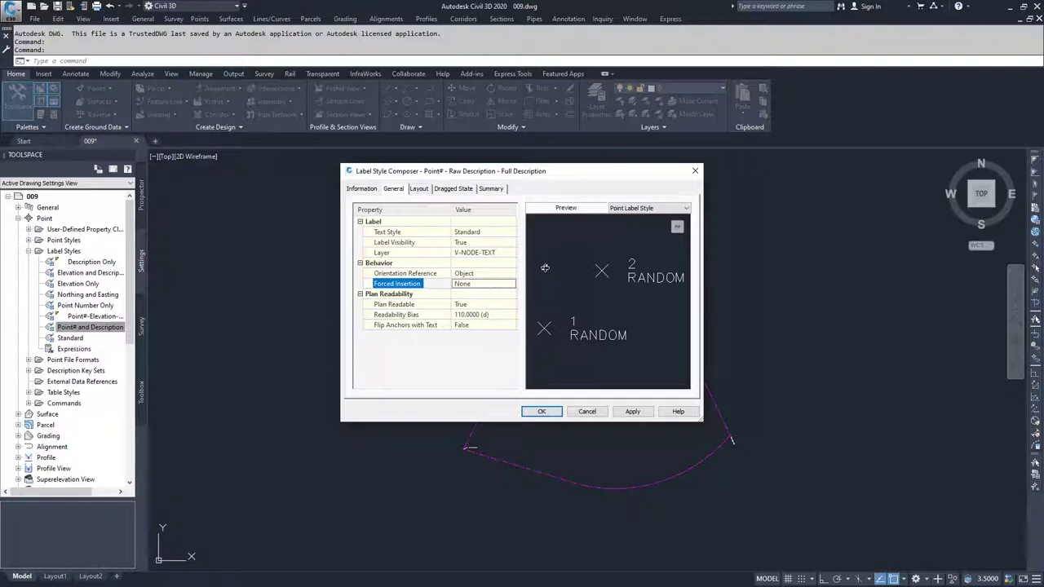
click(421, 192)
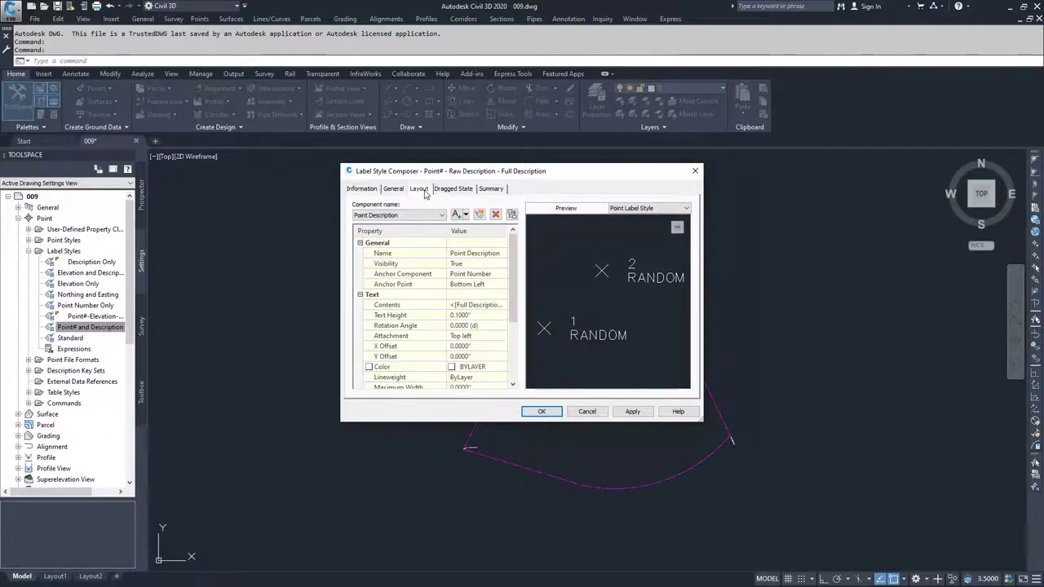
- Add a new text component to the label and name it Raw Description
click(418, 215)
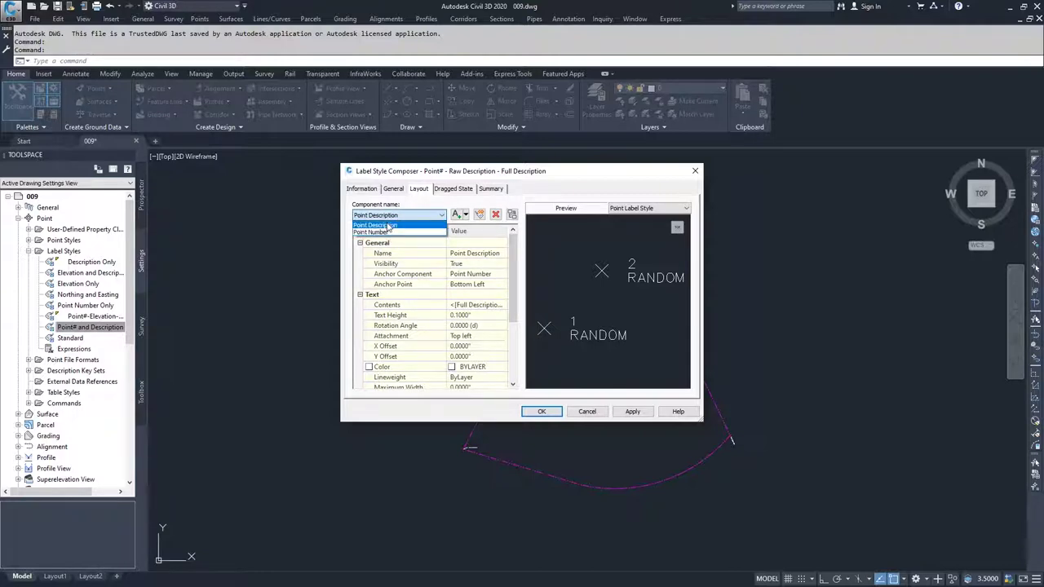
click(389, 225)
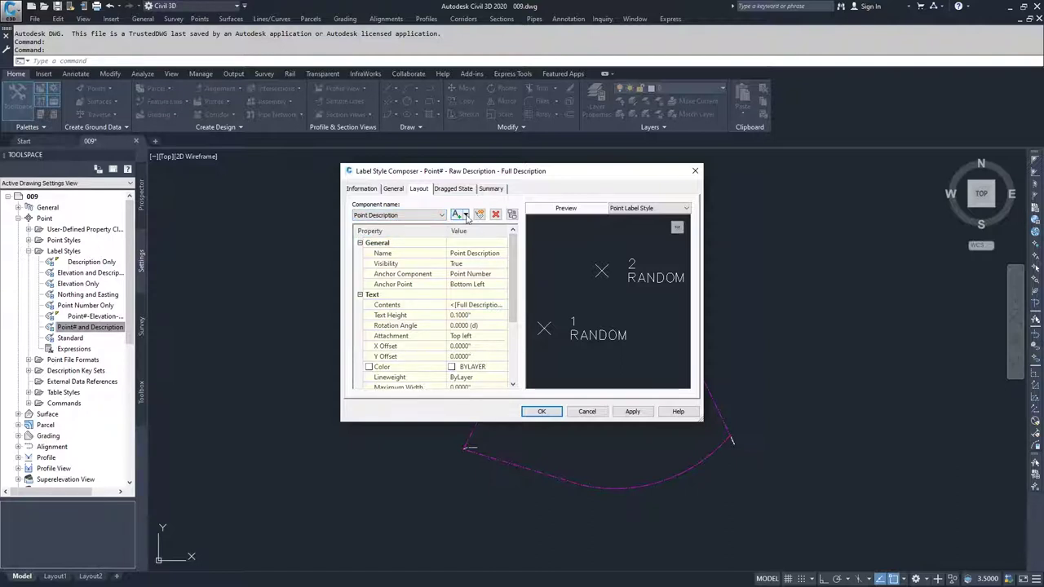
click(465, 215)
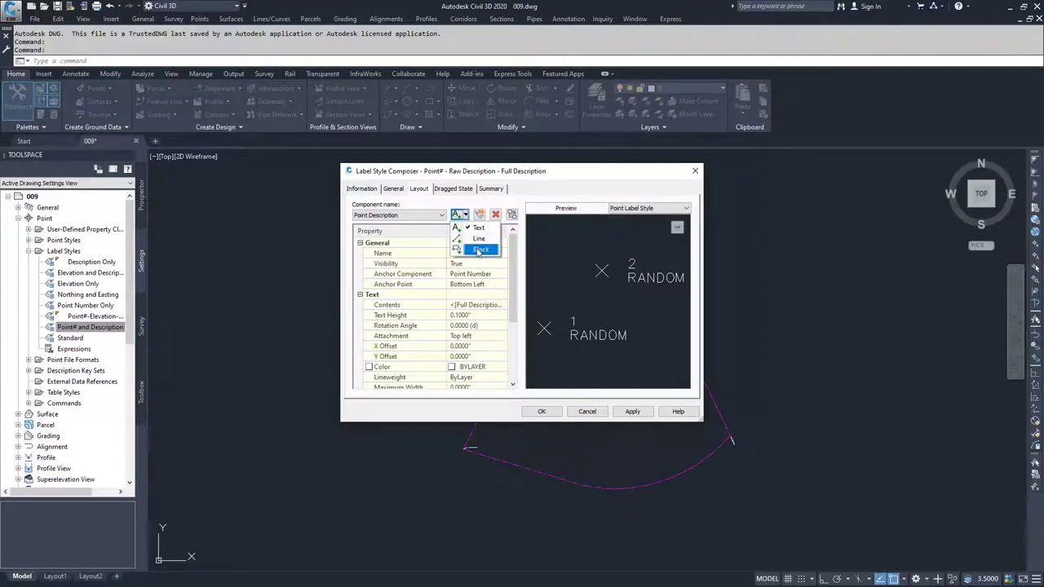
click(466, 215)
click(466, 216)
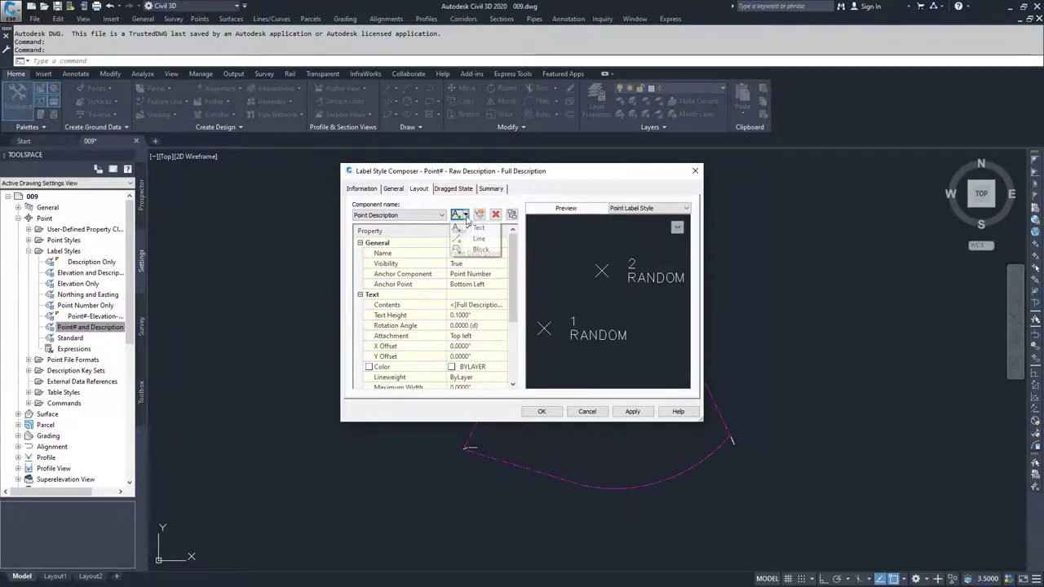
click(474, 228)
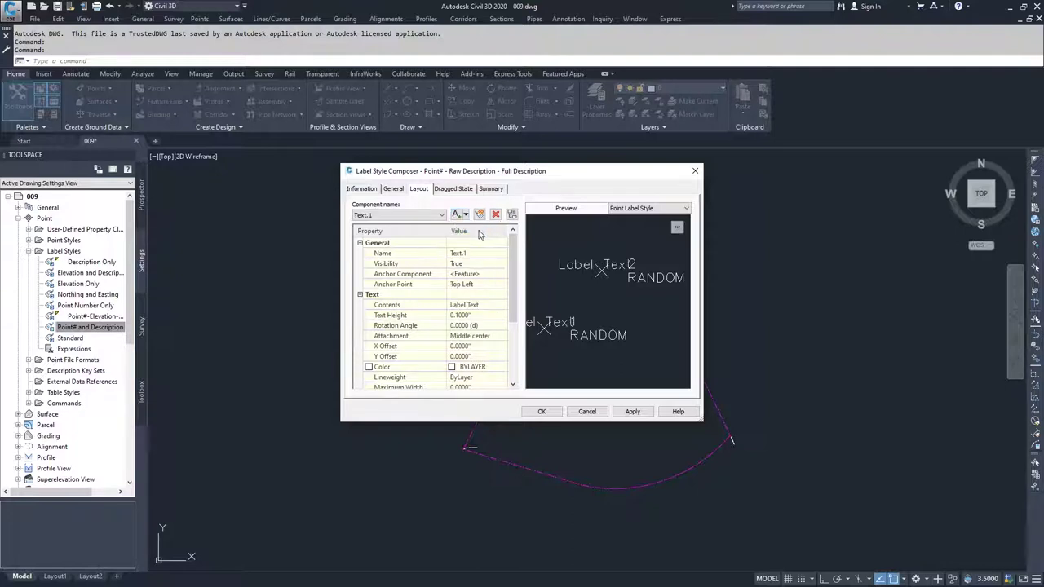
click(469, 253)
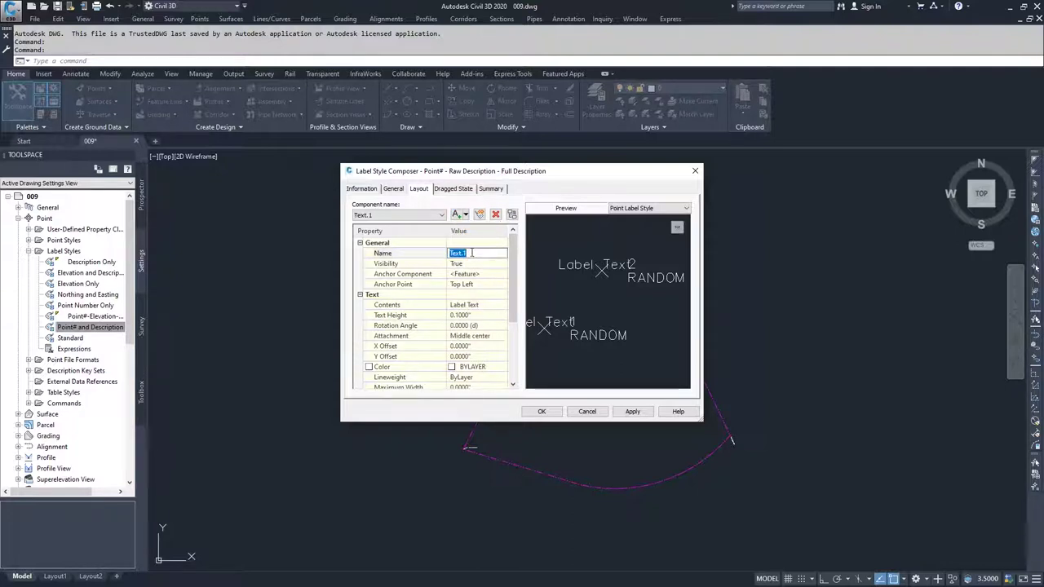
text(Raw Description)
key(Return)
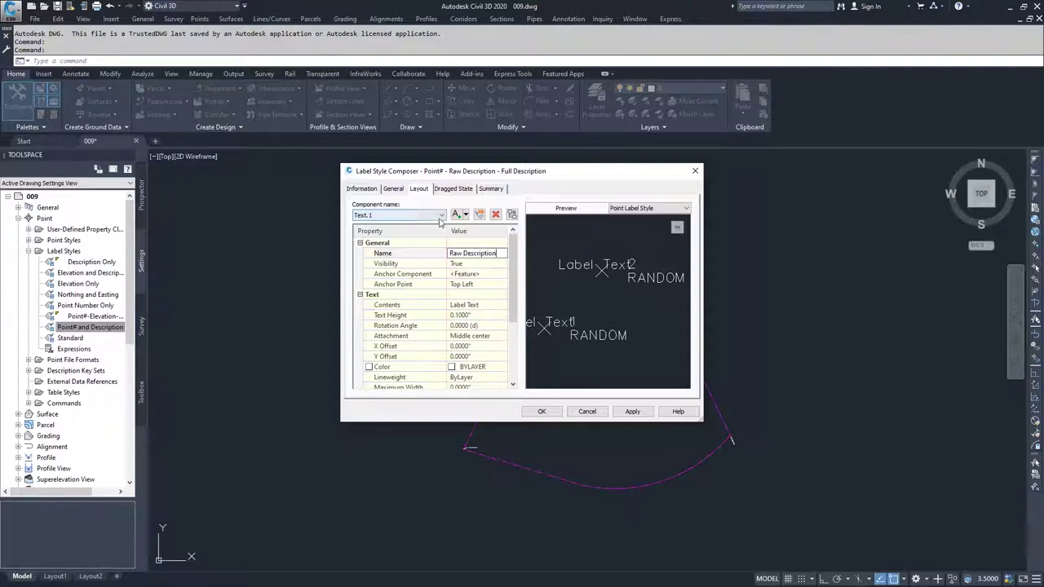
- Anchor Raw Description to the Point Number component at Bottom Left
click(477, 276)
click(479, 277)
click(480, 301)
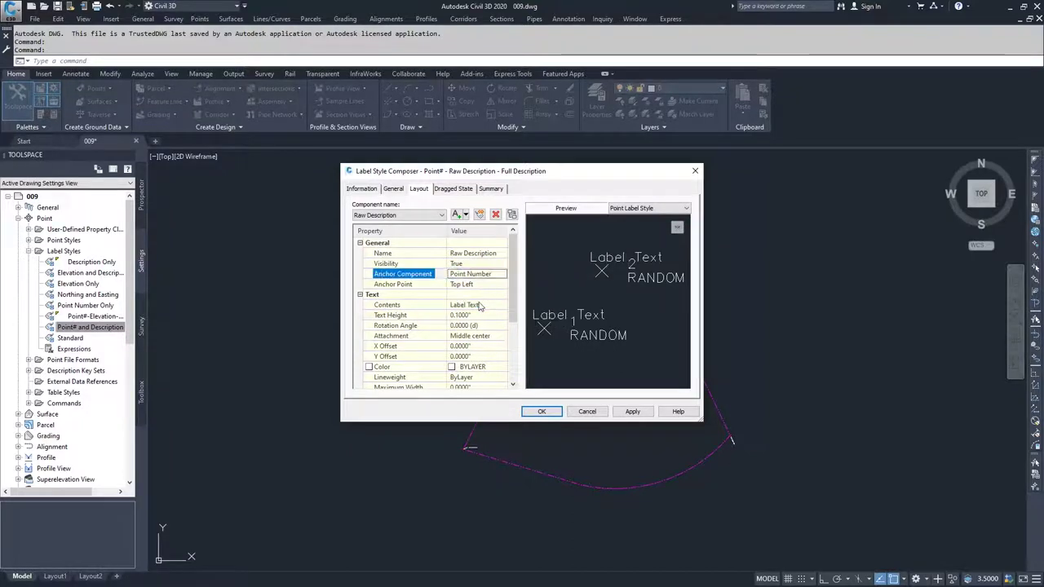
click(478, 285)
click(478, 286)
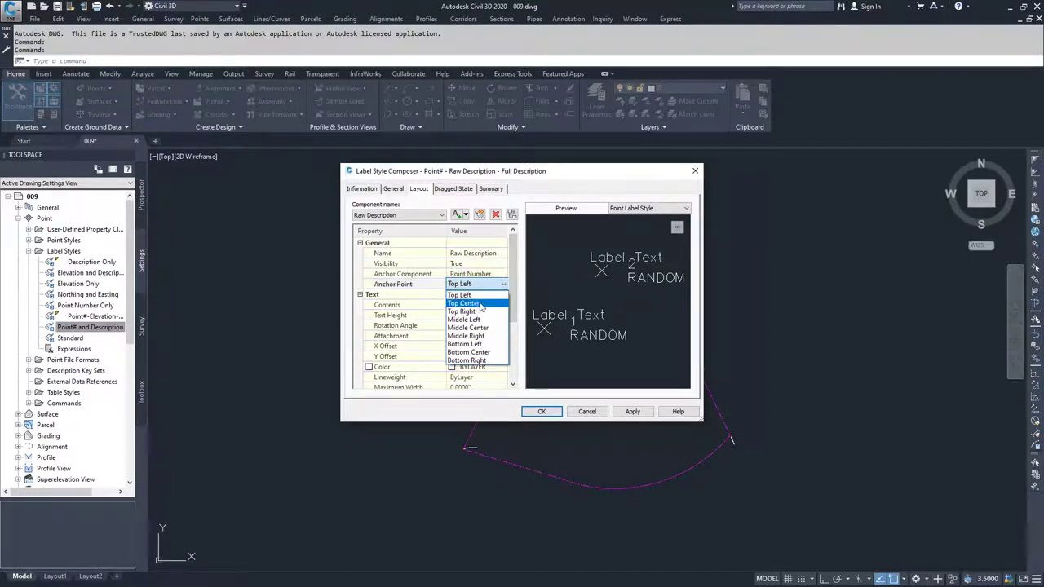
click(478, 346)
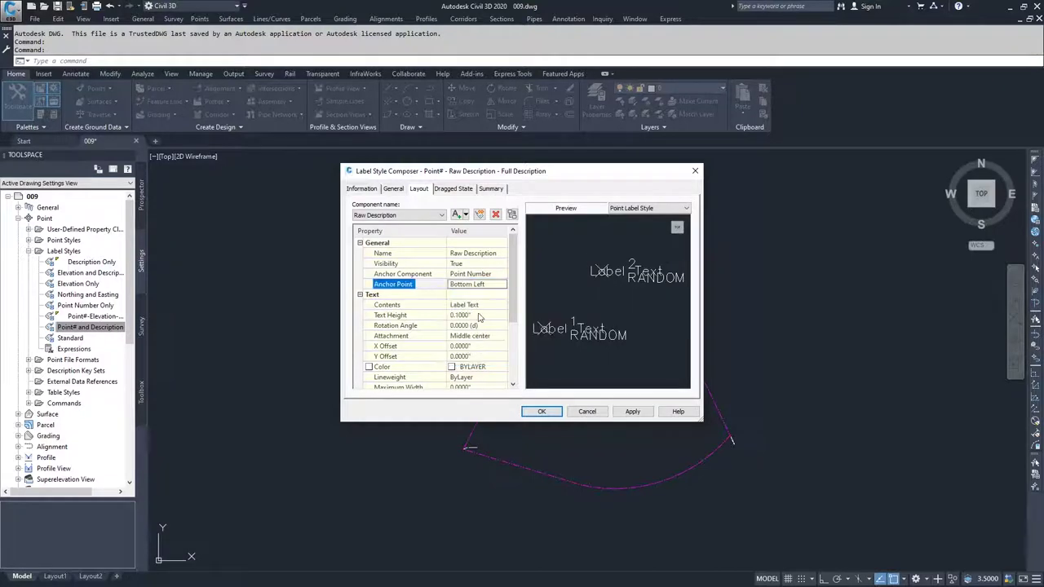
click(421, 216)
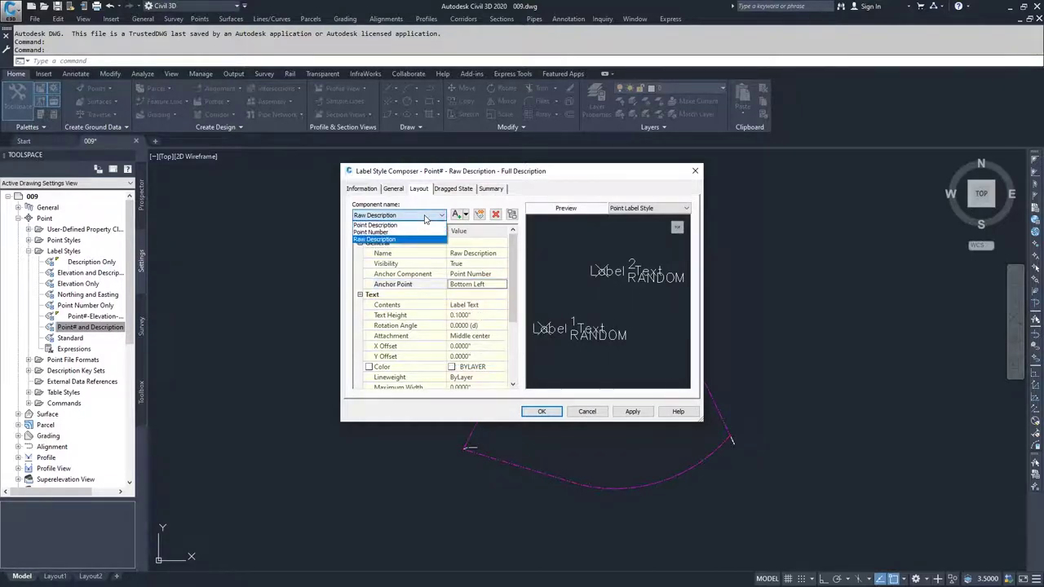
click(376, 226)
- Rename Point Description to Full Description and anchor it to Raw Description
click(461, 254)
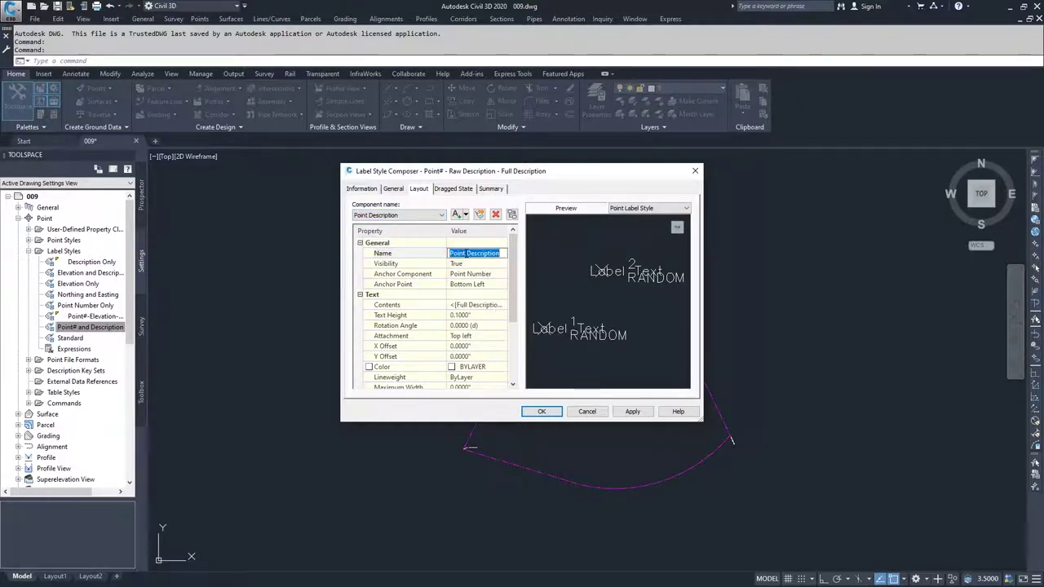
drag(465, 253, 419, 256)
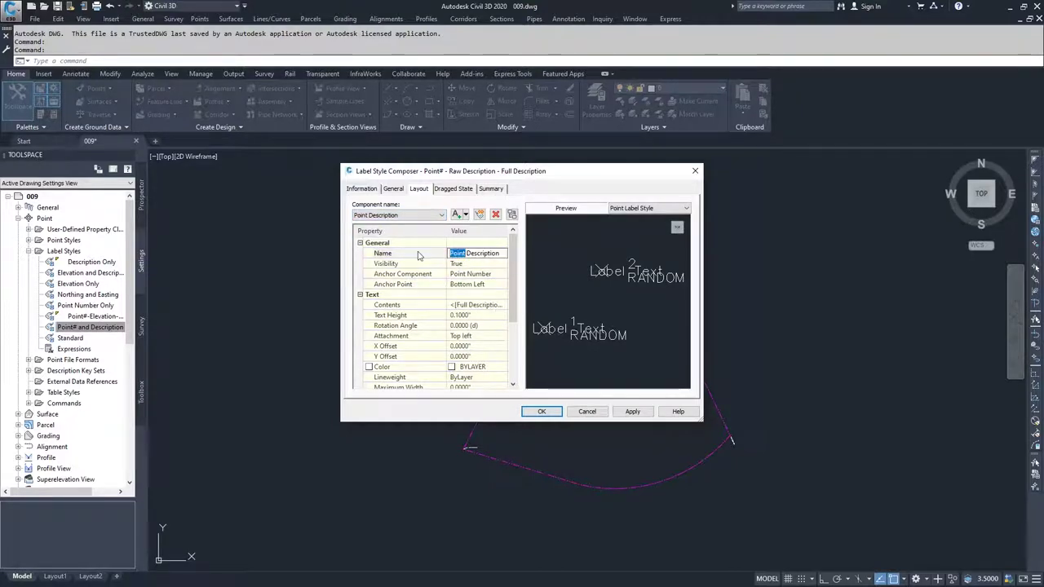
text(Full)
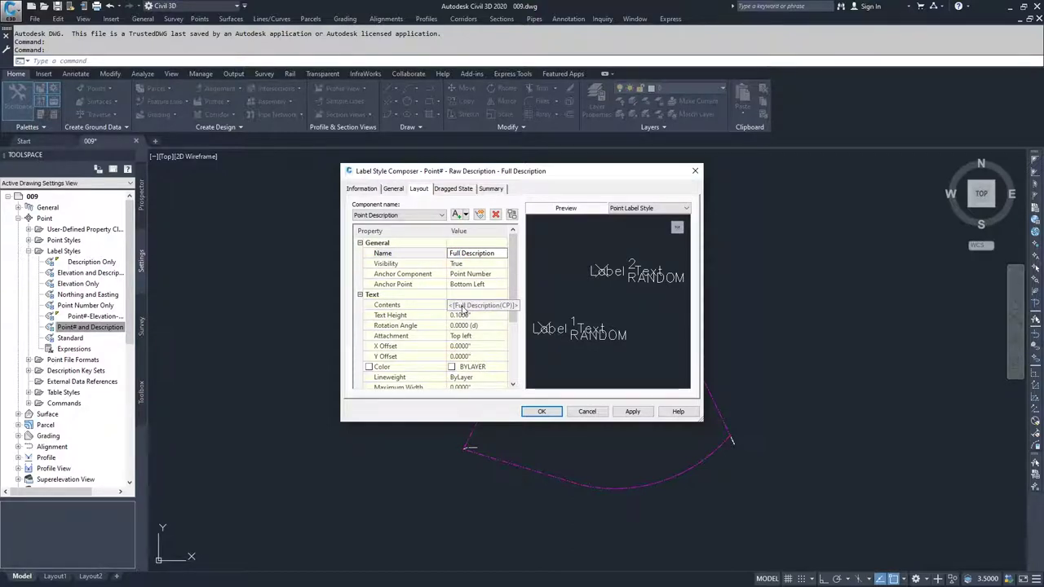
click(469, 263)
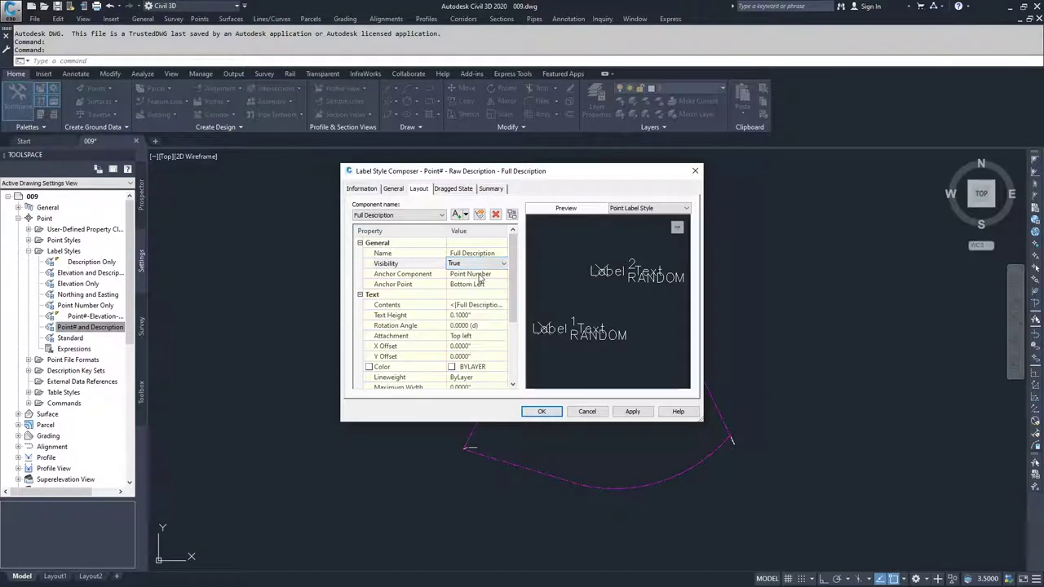
click(479, 274)
click(490, 277)
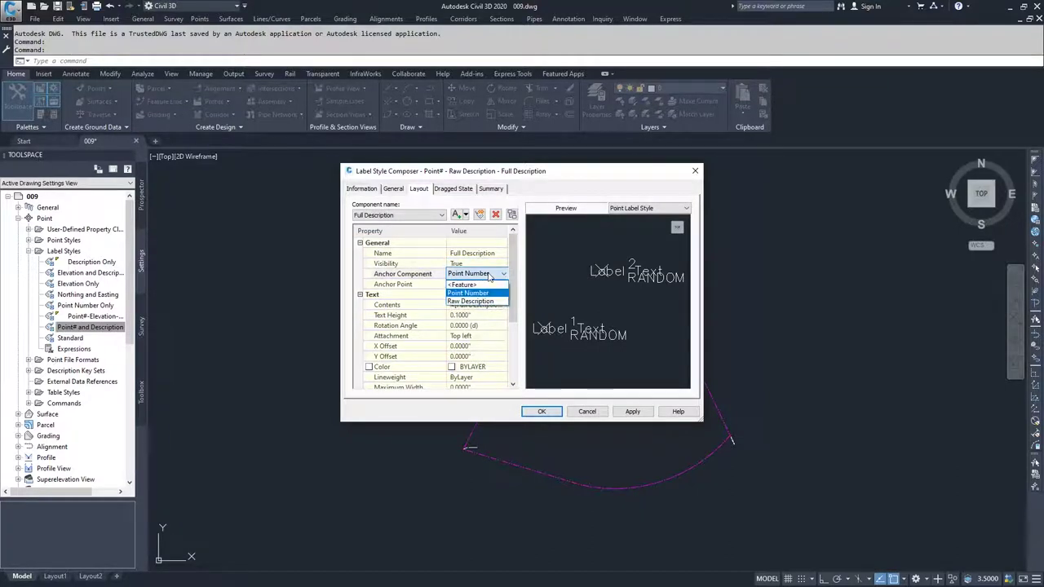
click(478, 302)
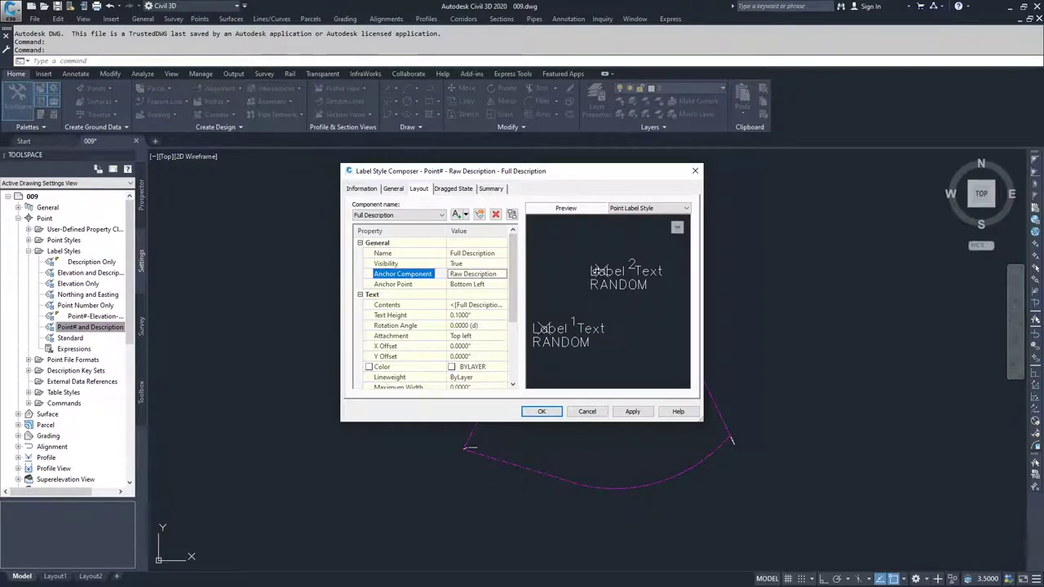
- Select the Raw Description component and open its text contents editor
click(442, 216)
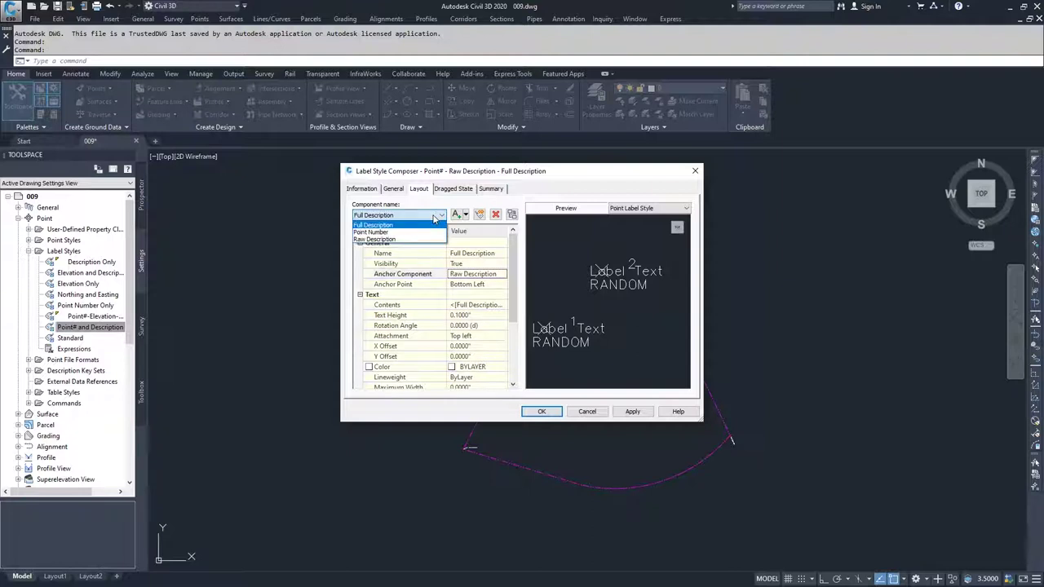
click(387, 239)
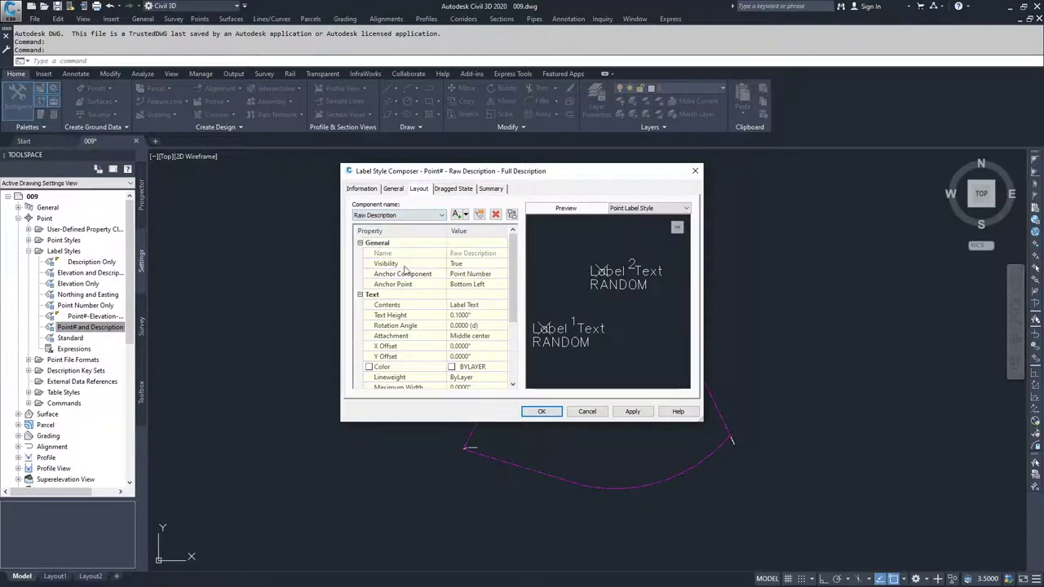
click(478, 310)
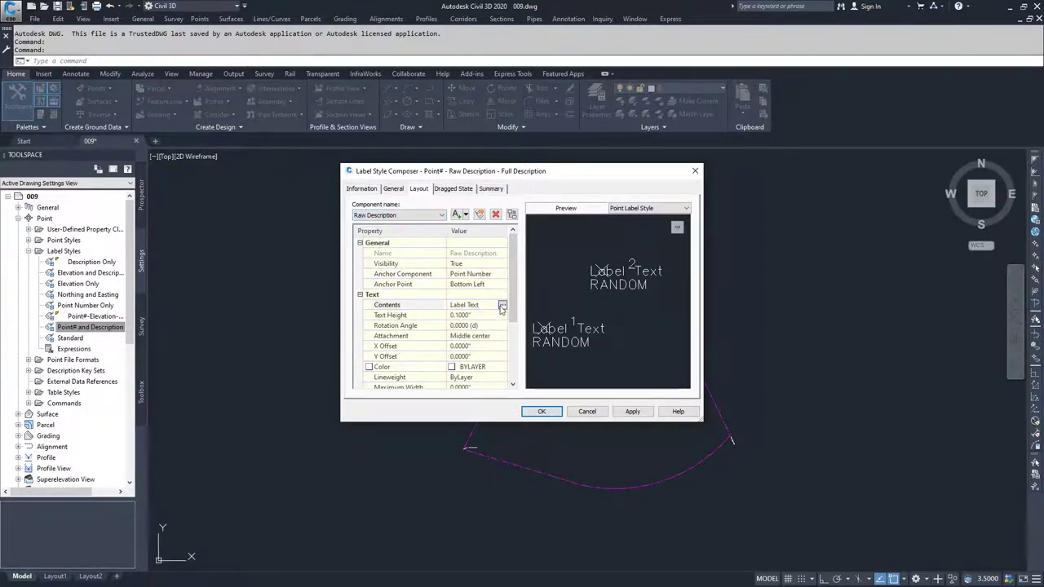
click(503, 305)
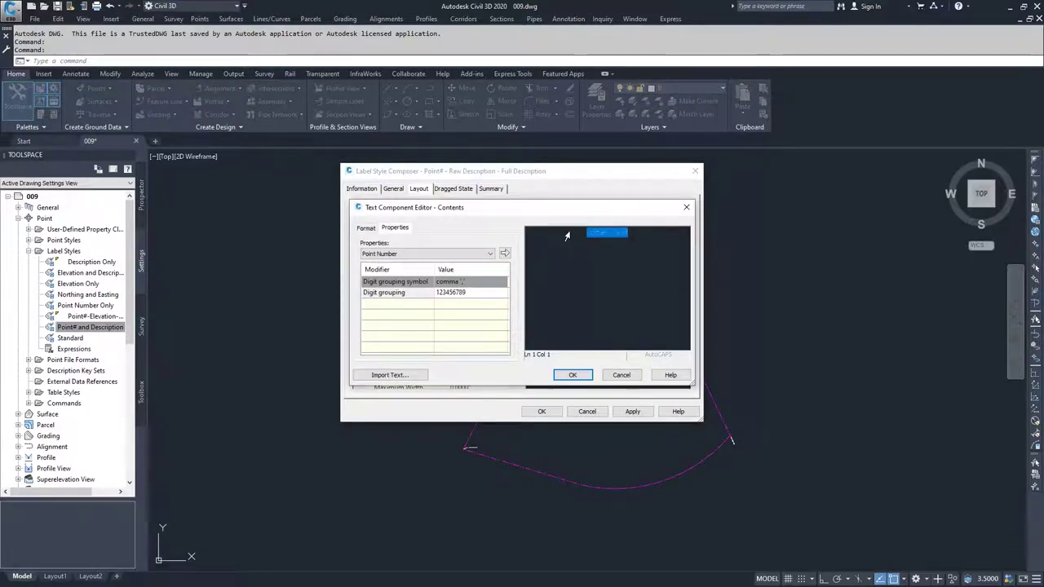
- Replace Raw Description's placeholder text with the Raw Description property field, preserving case
key(Delete)
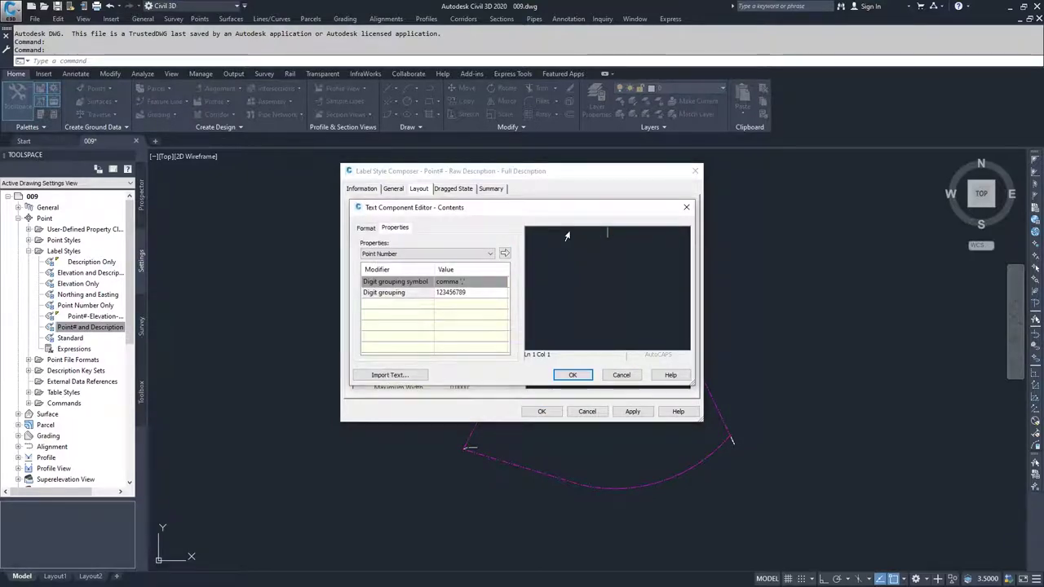
click(479, 255)
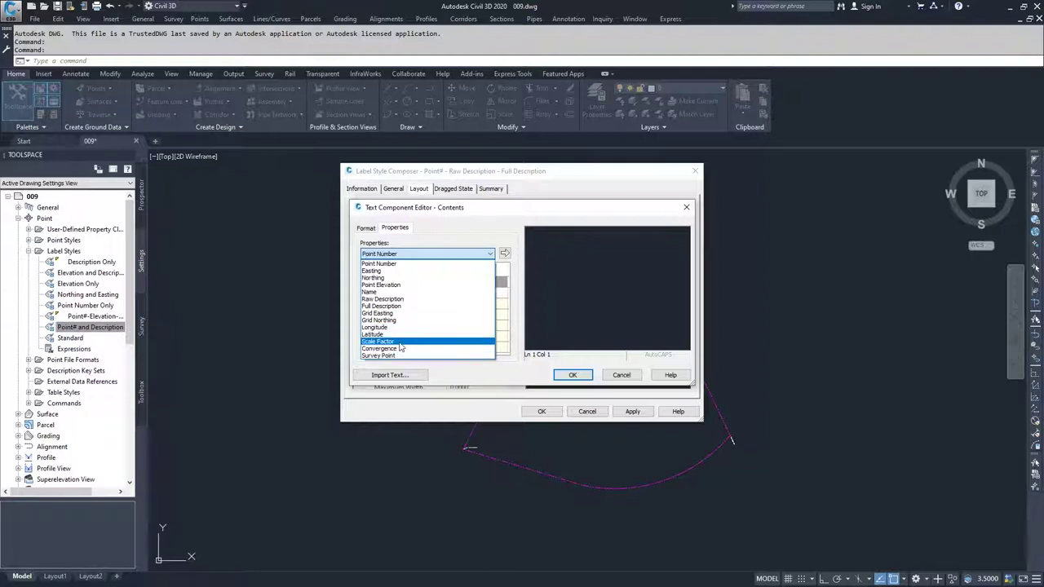
click(397, 300)
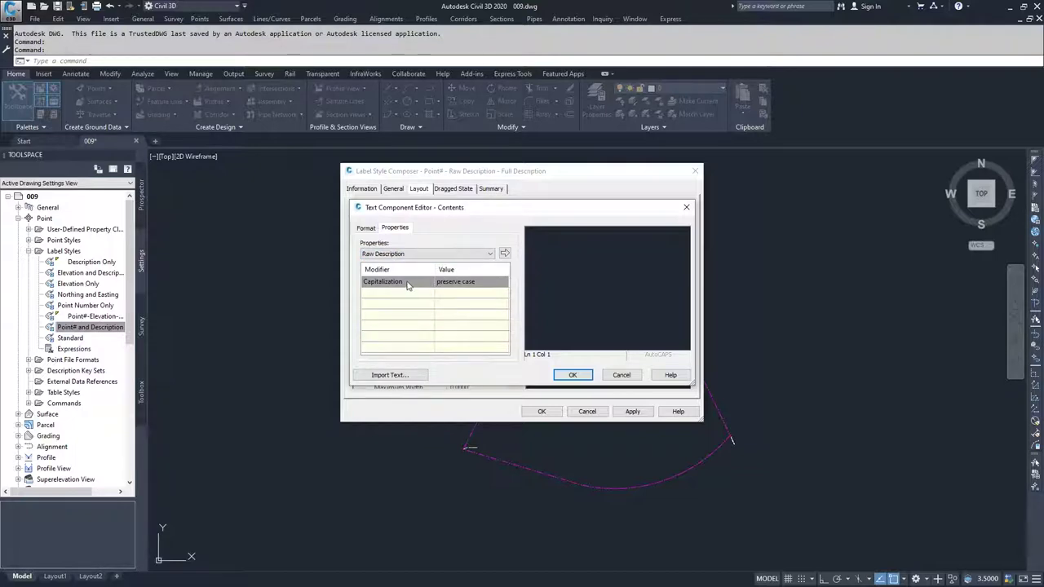
click(467, 282)
click(487, 281)
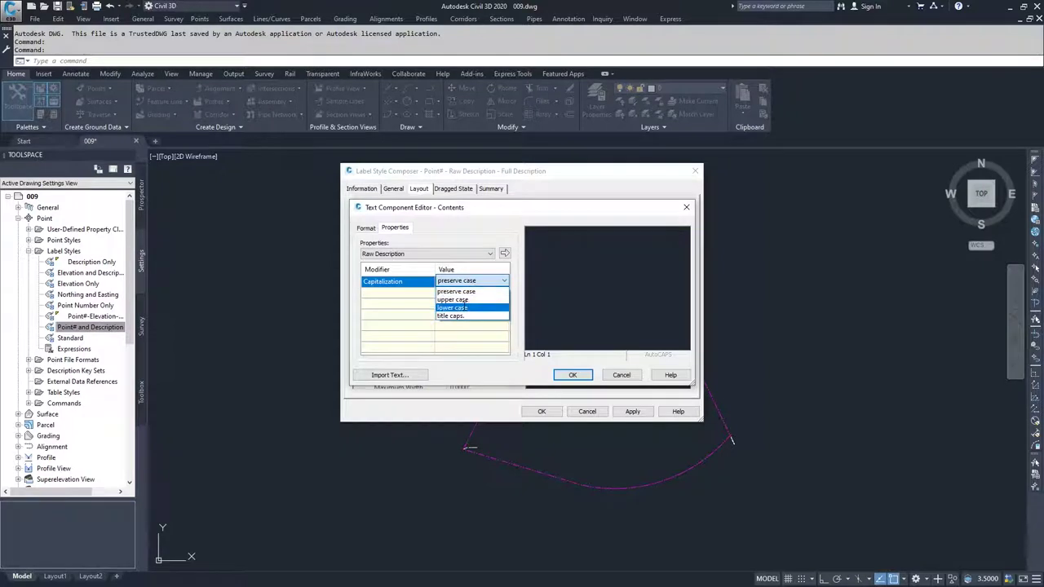
click(480, 292)
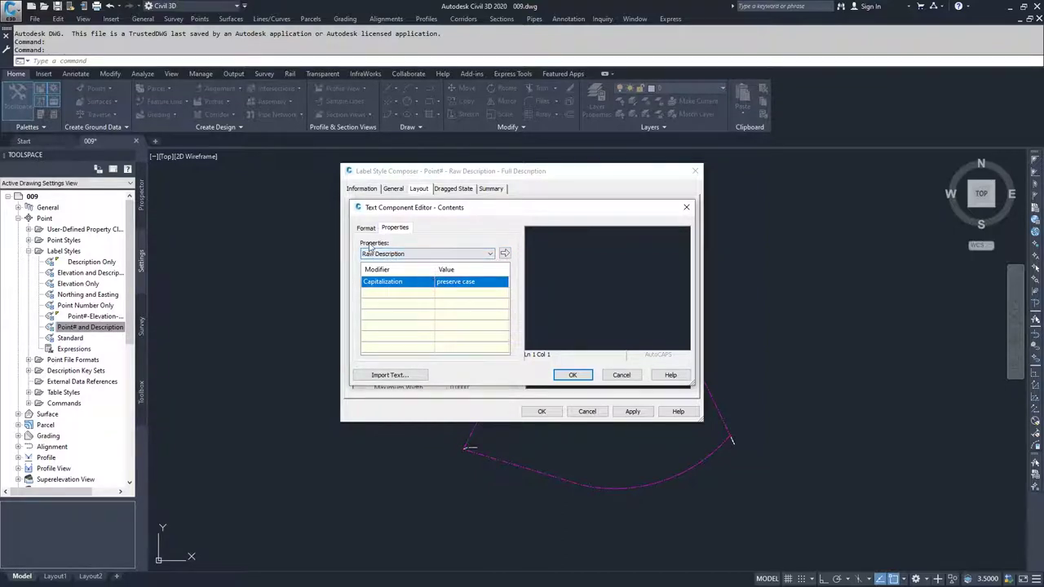
click(505, 254)
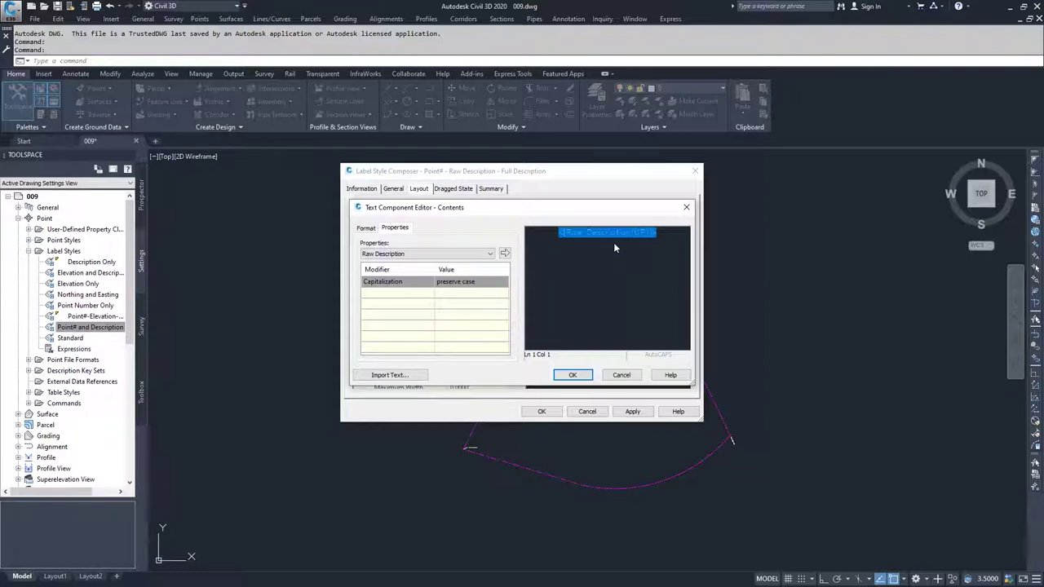
click(573, 374)
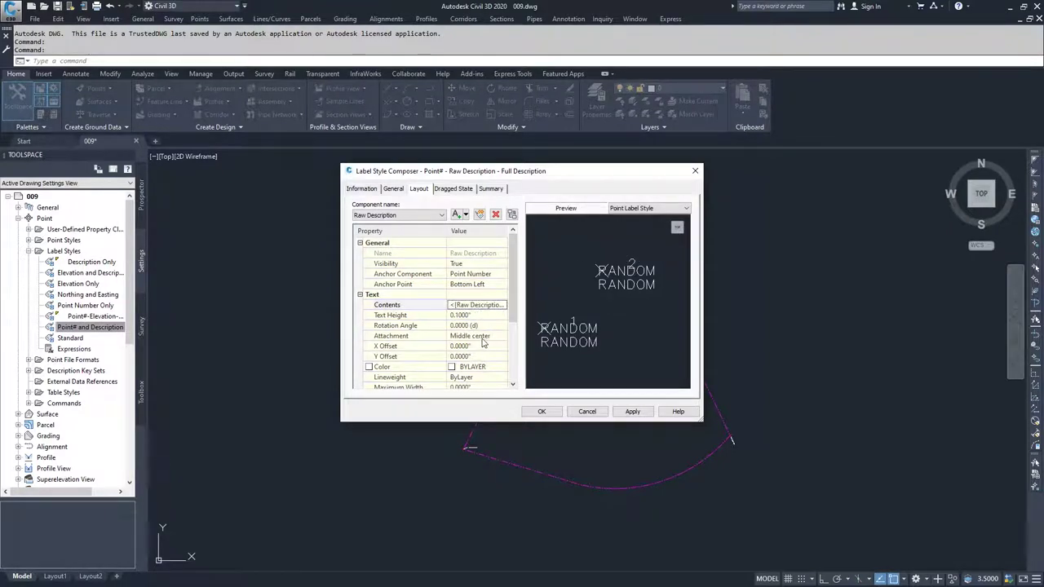
- Set Raw Description's attachment to Top left and review the Border settings
click(482, 338)
click(485, 338)
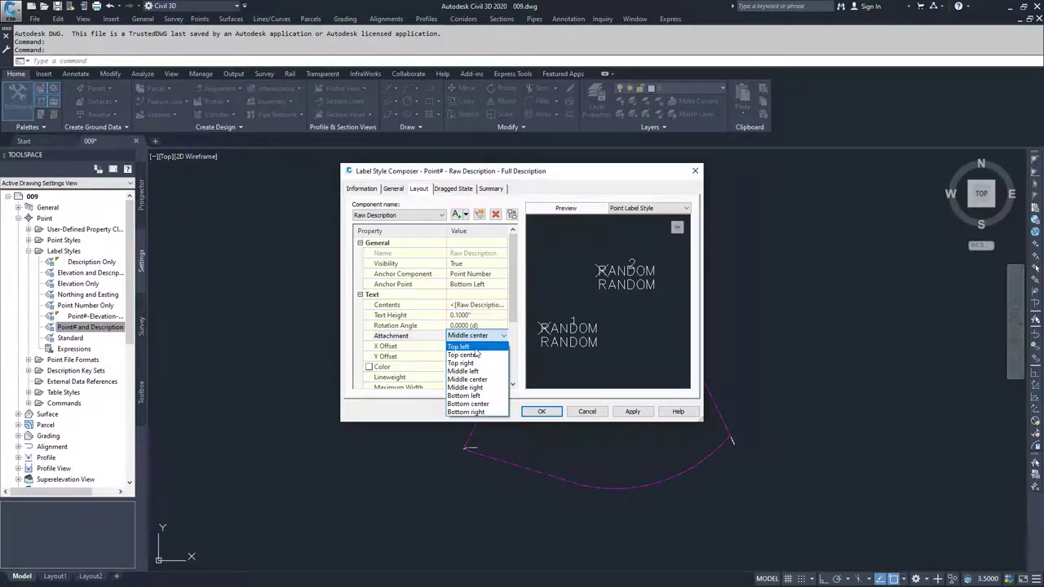
click(476, 348)
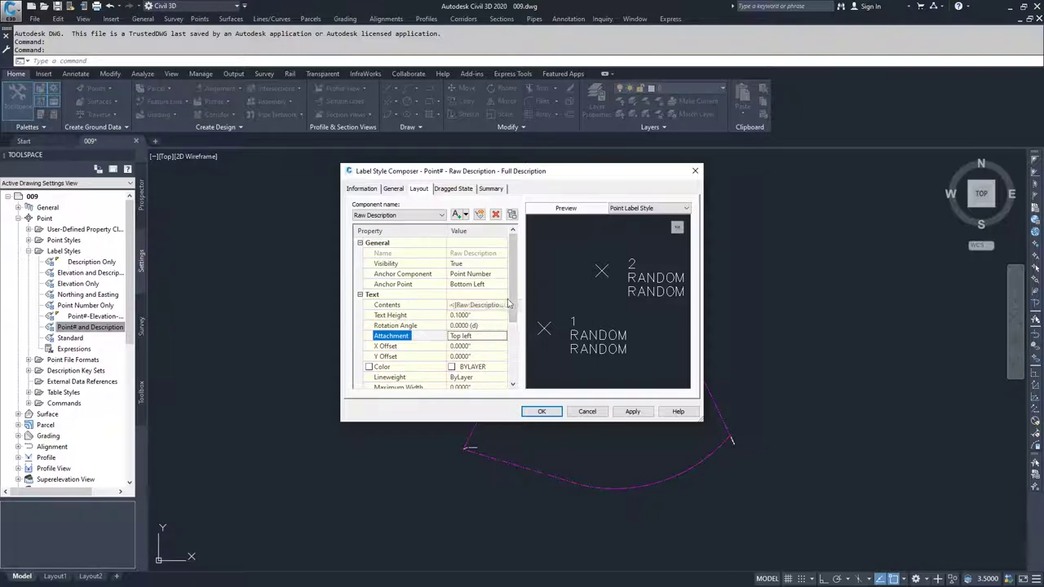
scroll(473, 302, down, 3)
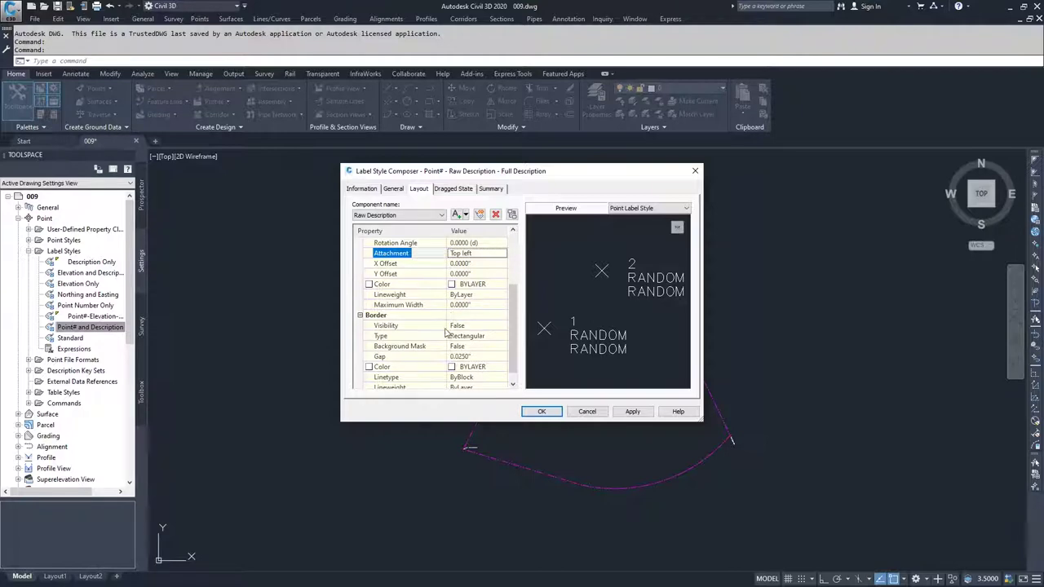
scroll(516, 315, down, 1)
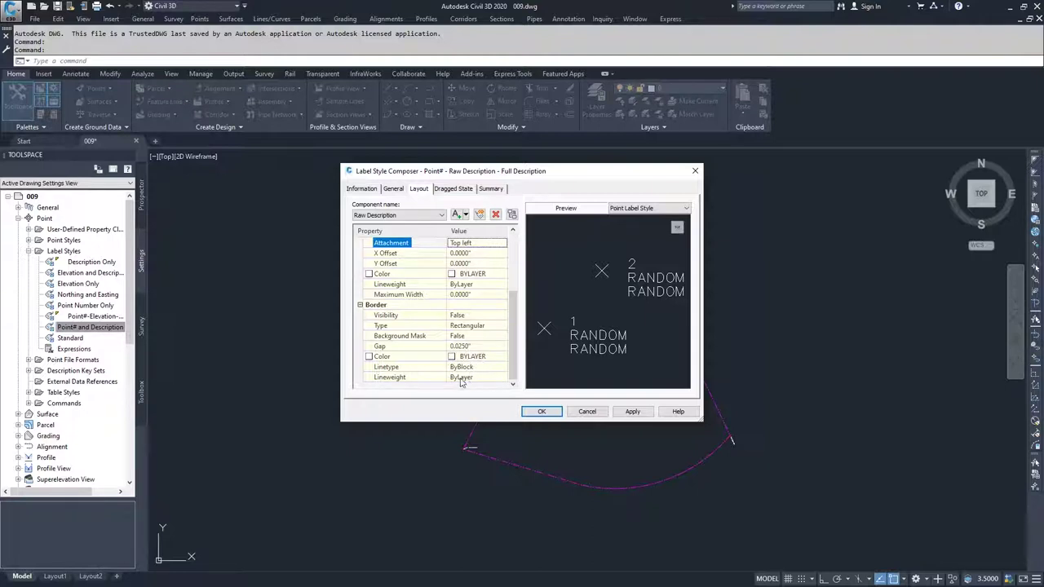
click(448, 191)
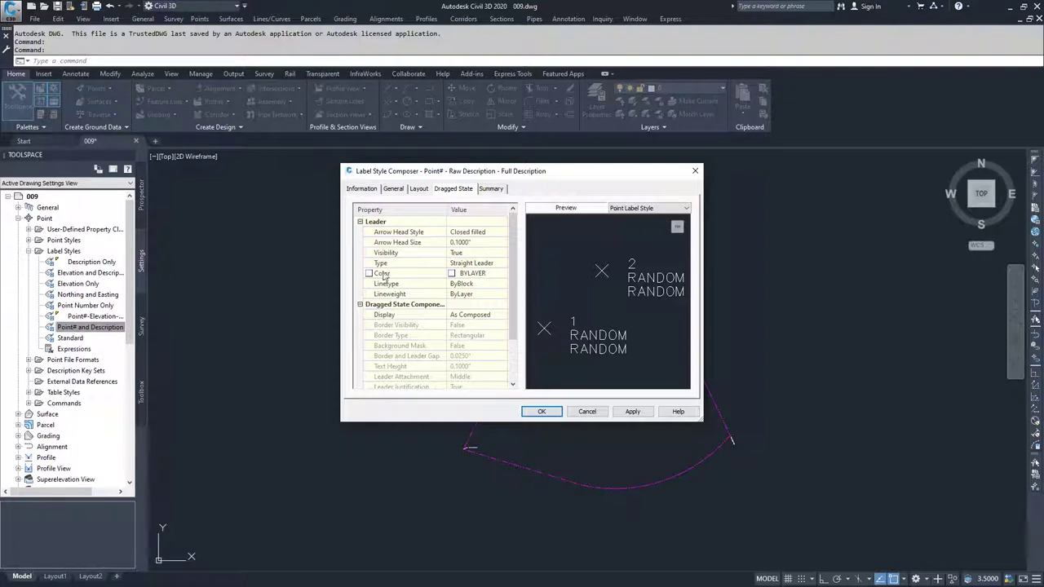
- Review the Summary tab, then apply and save the new label style
drag(511, 245, 511, 285)
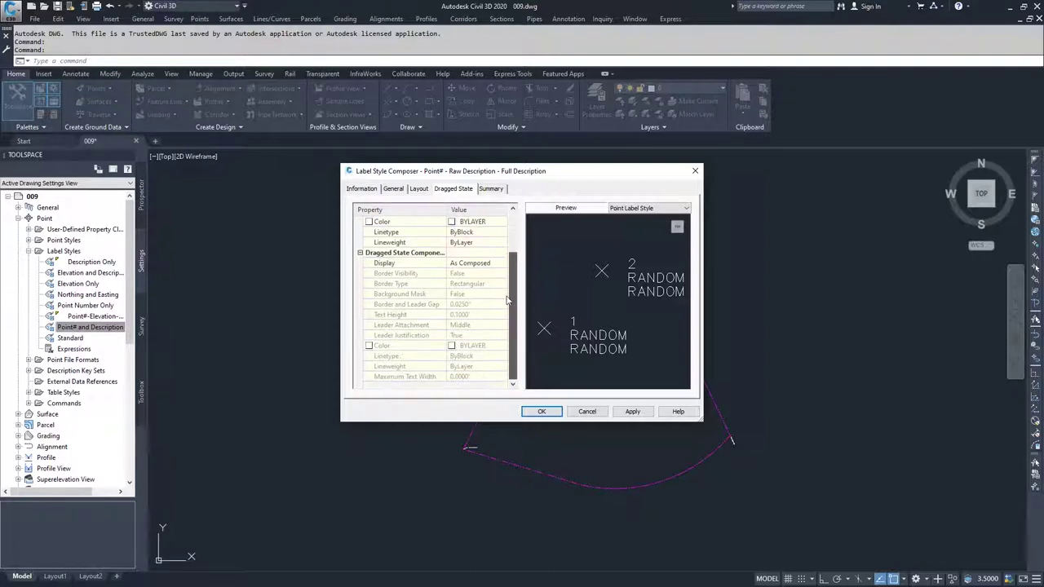
scroll(444, 290, up, 2)
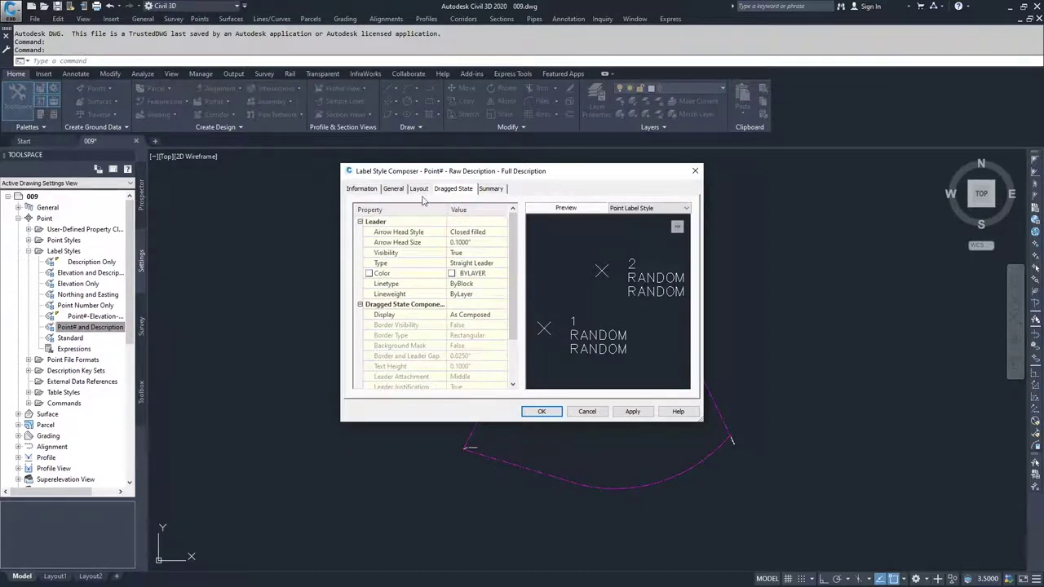
click(492, 189)
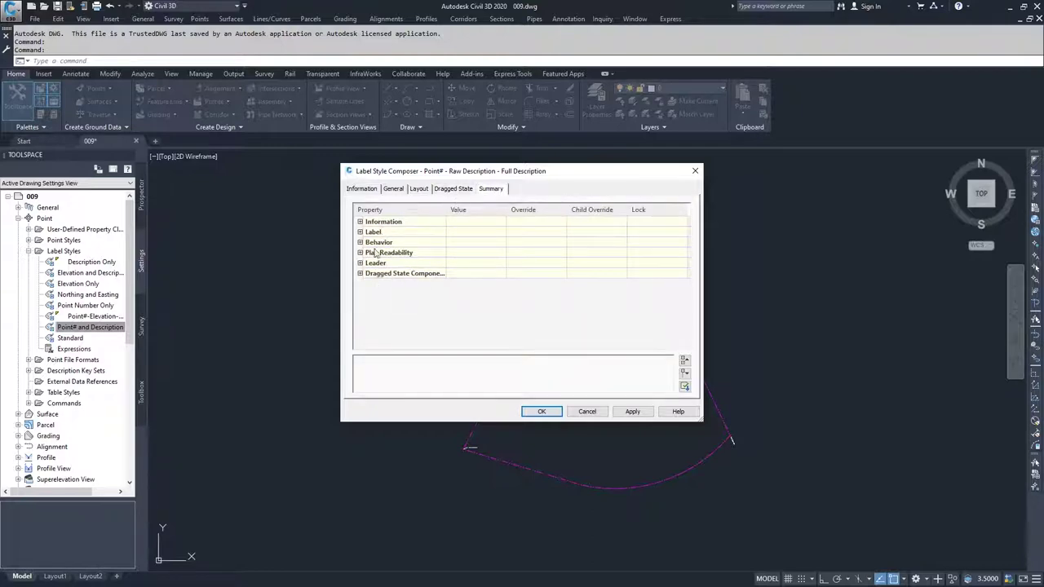
click(630, 412)
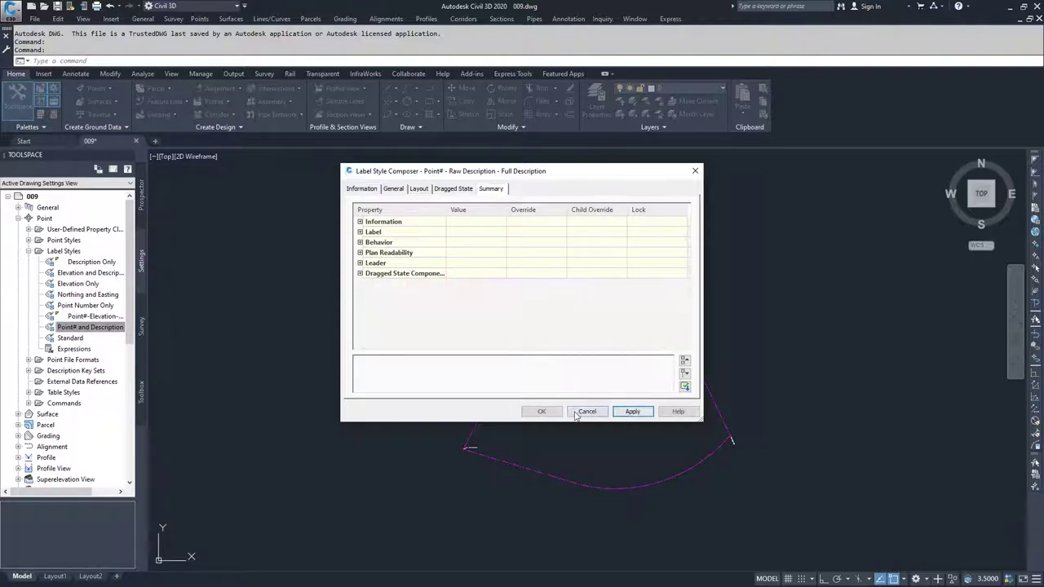
click(543, 412)
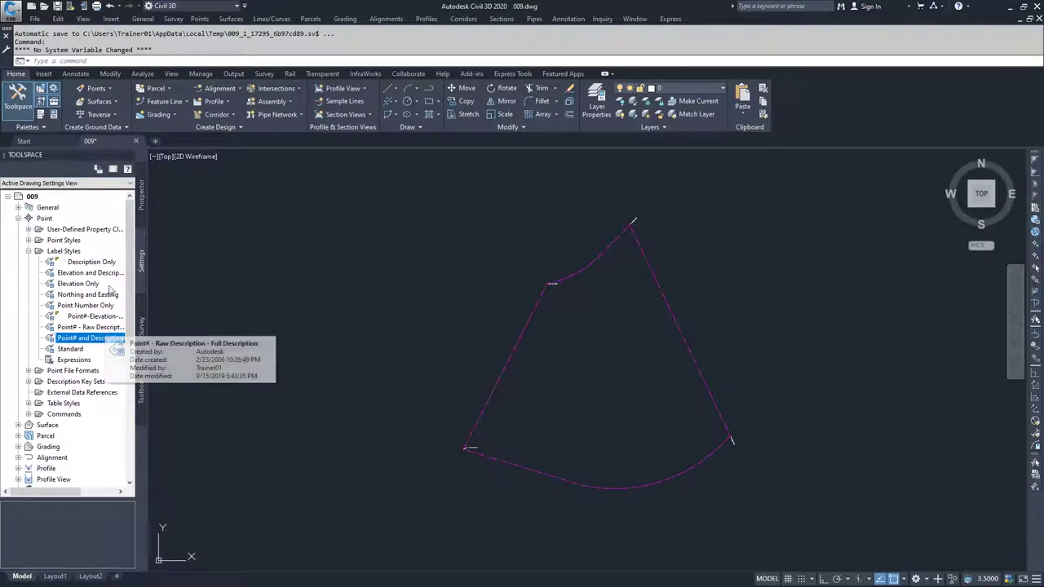
click(142, 198)
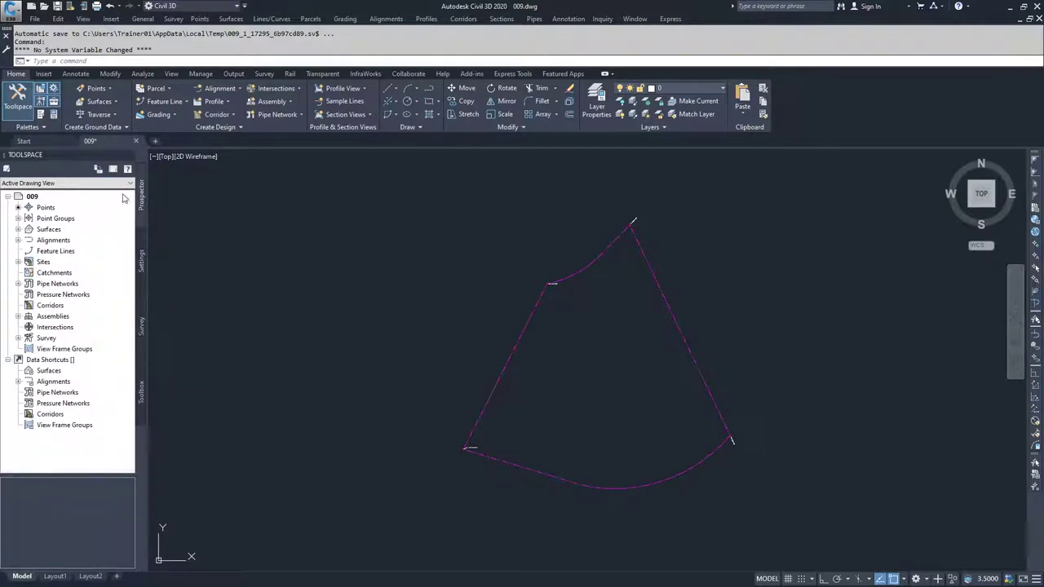
right_click(45, 209)
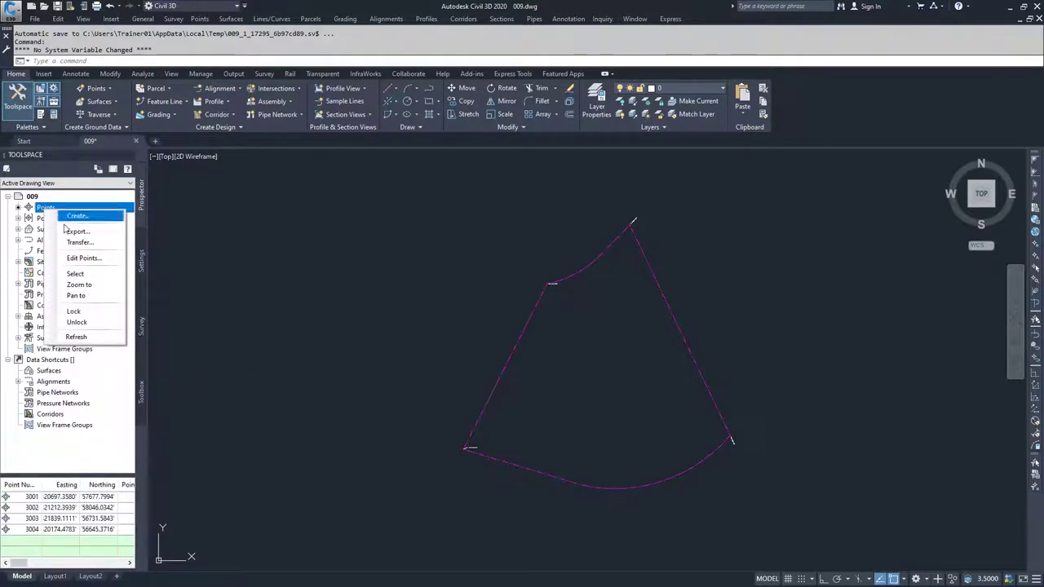
click(84, 258)
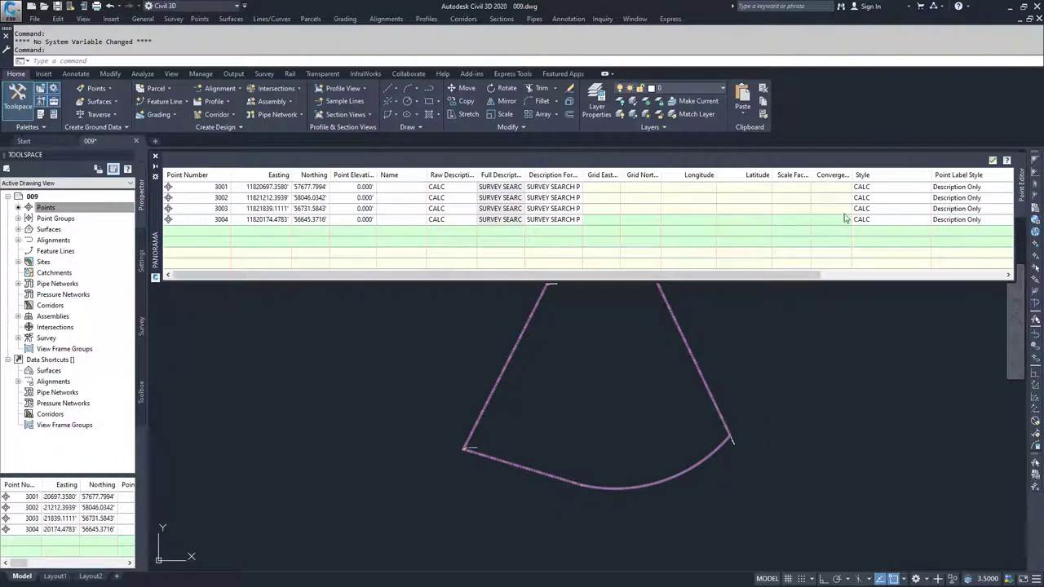
click(993, 160)
click(141, 261)
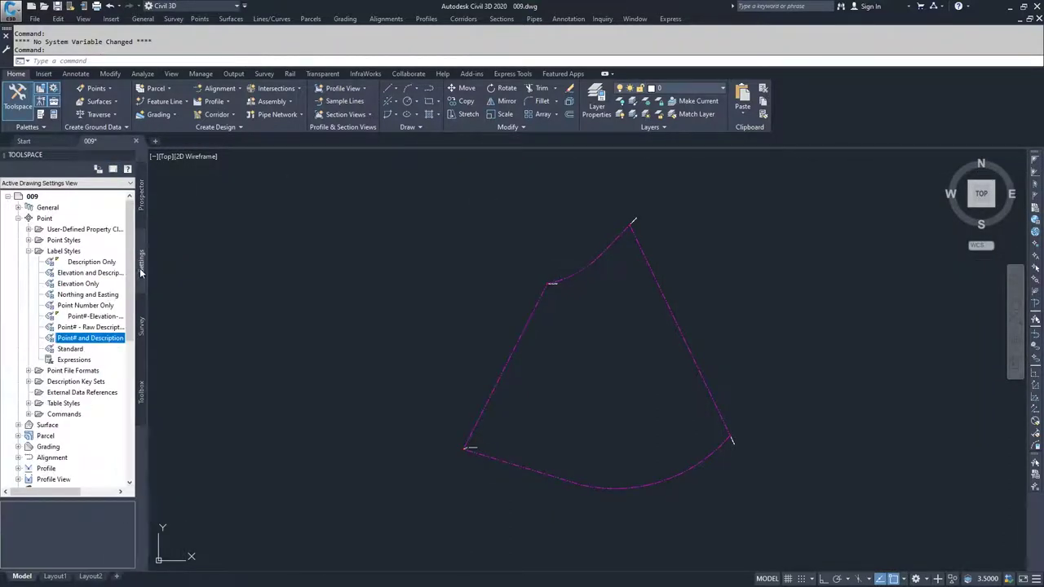
- Open the Essentials description key set for editing
click(28, 251)
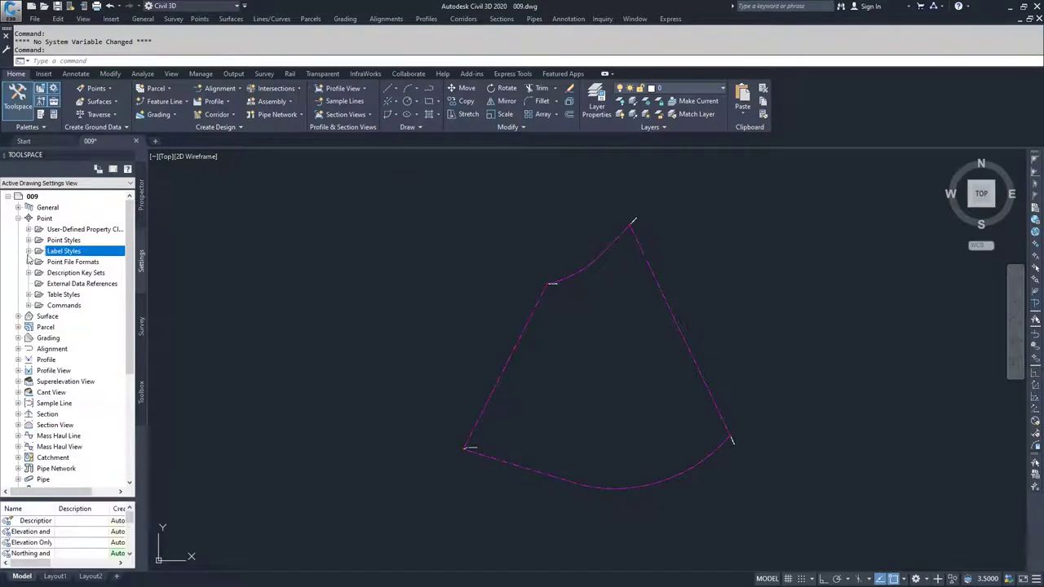
click(29, 272)
click(67, 283)
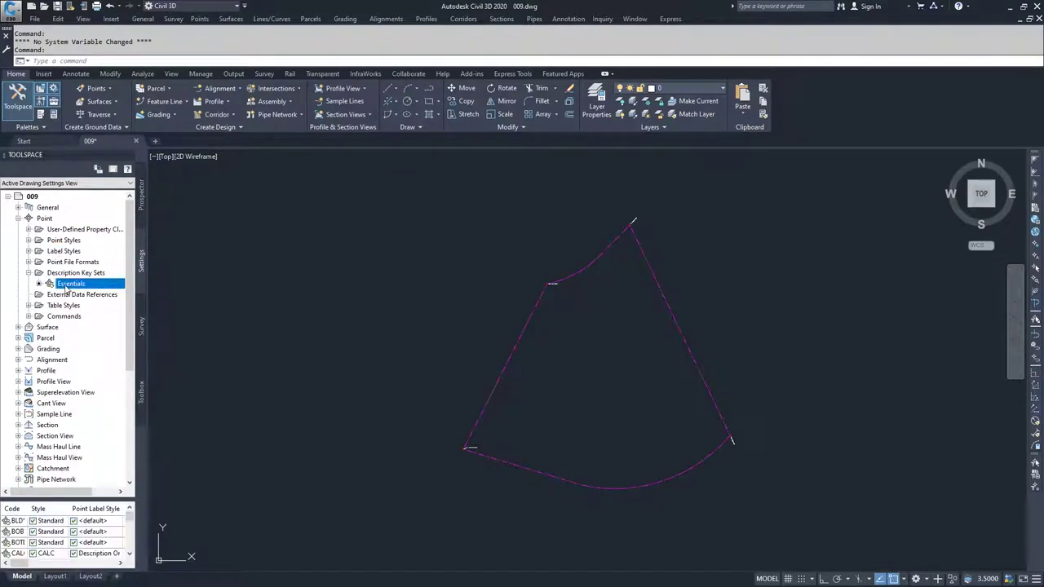
right_click(67, 285)
click(96, 304)
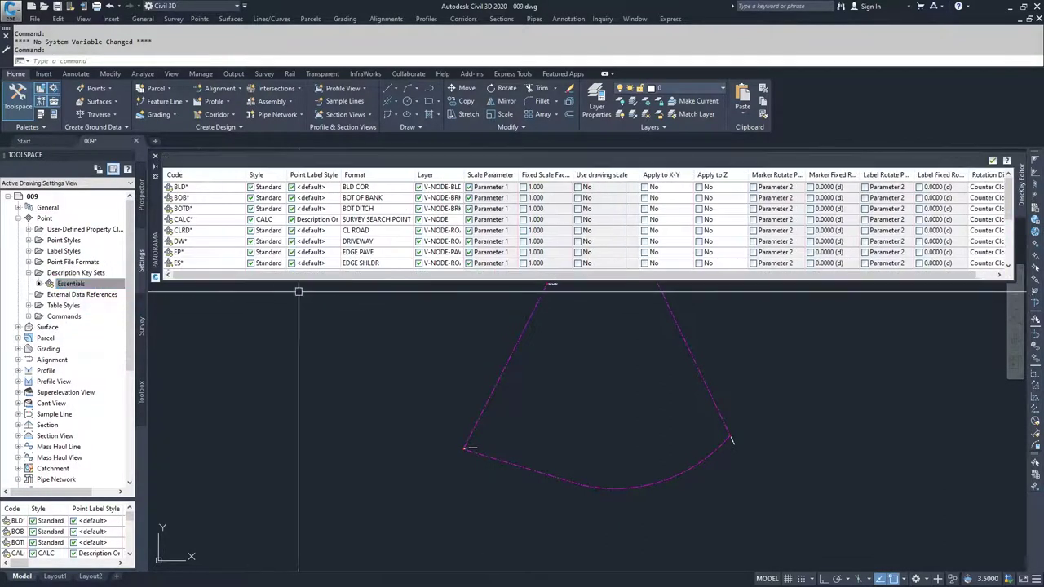
- Set the CALC* key's point label style to Point# - Raw Description - Full Description
click(183, 221)
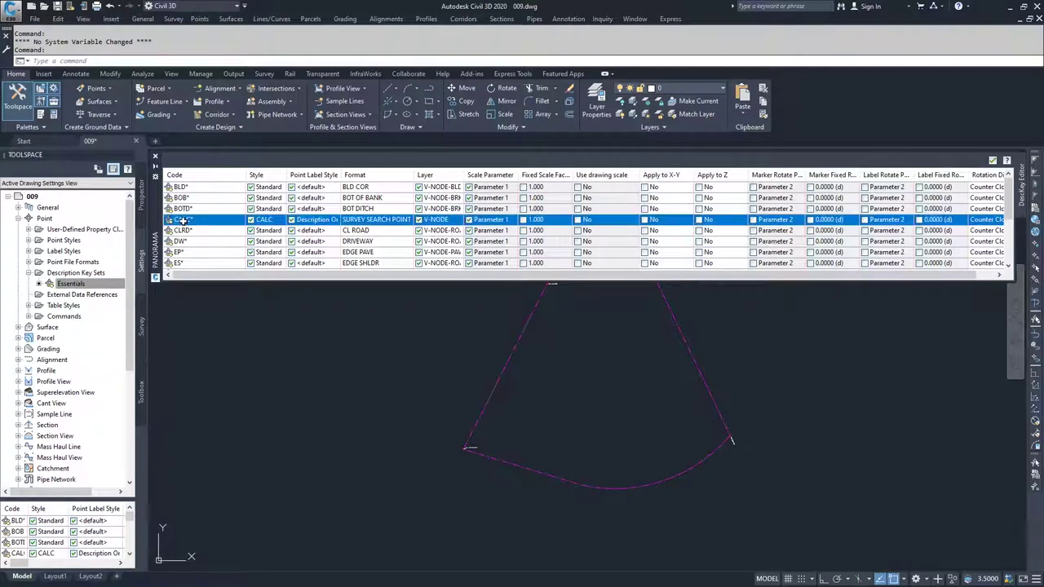
click(314, 220)
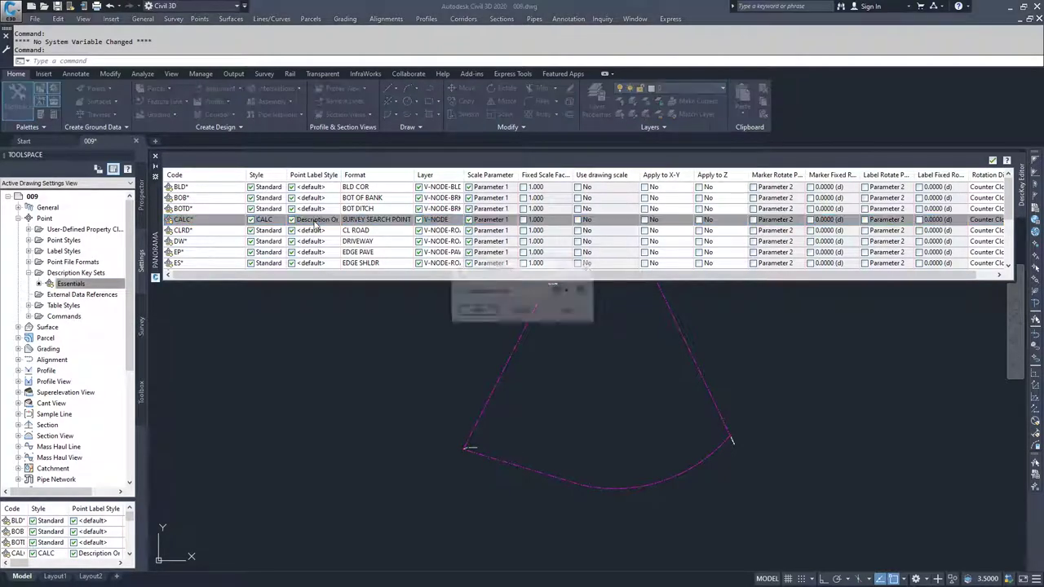
click(520, 299)
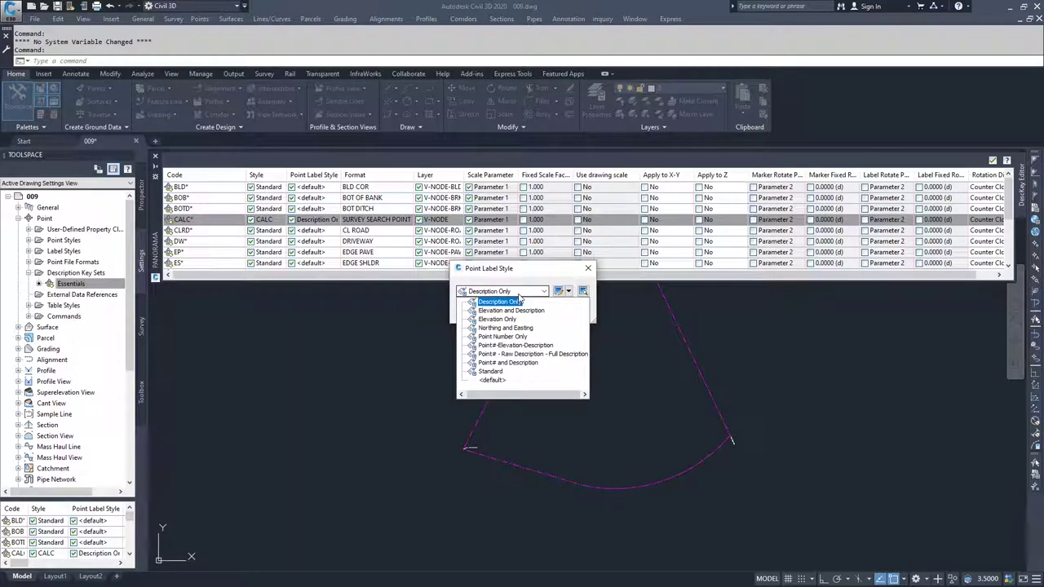
click(519, 360)
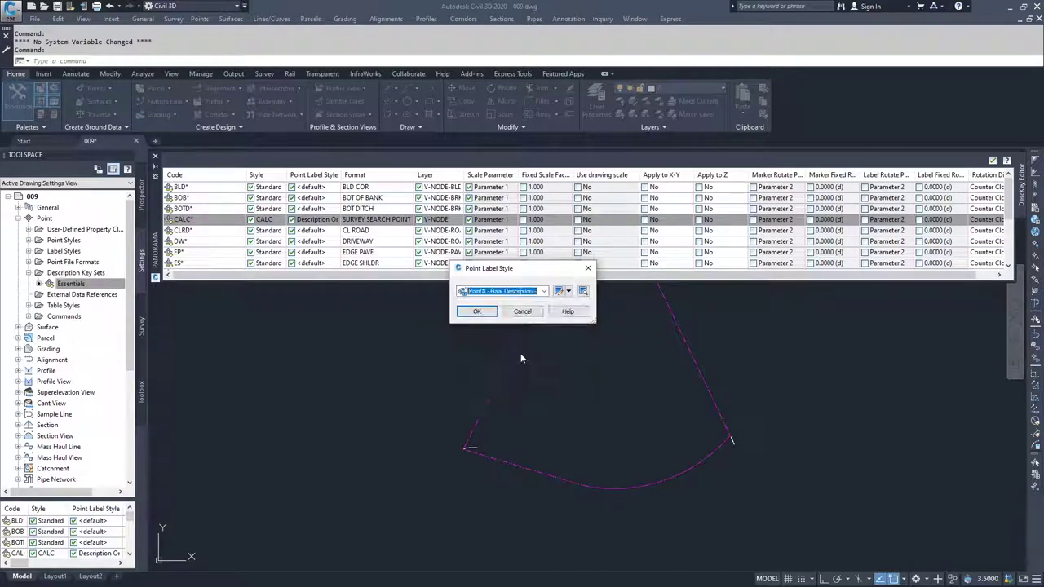
click(489, 314)
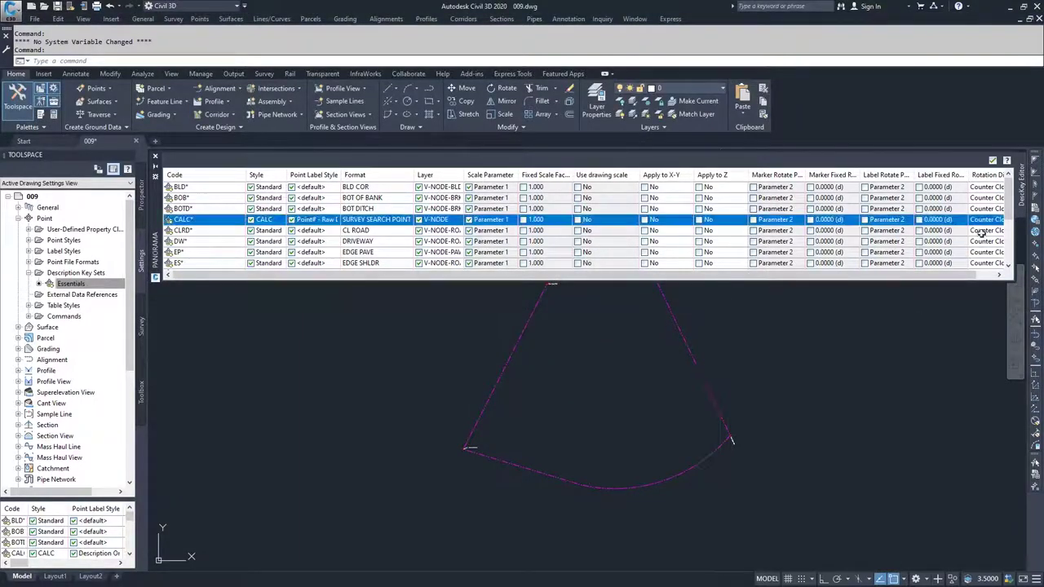
click(993, 160)
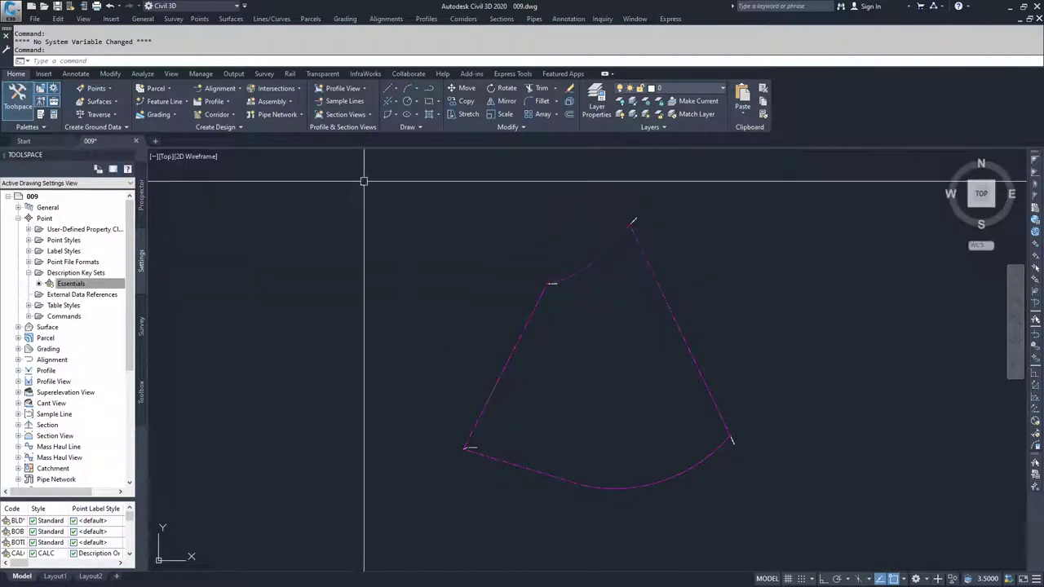
click(142, 204)
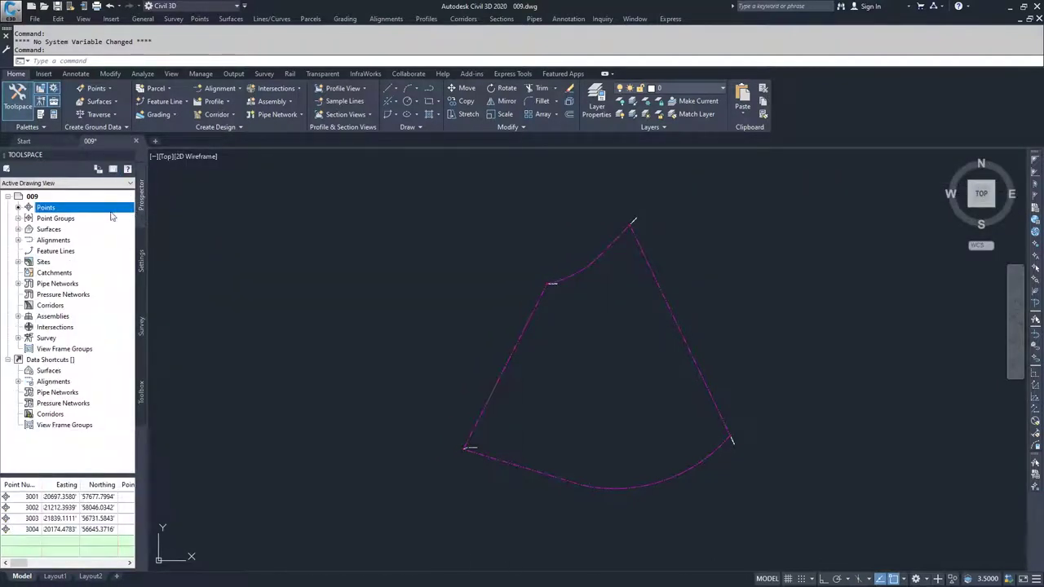
- Select all four points and apply description keys so point 3001 shows 3001, CALC, SURVEY SEARCH POINT
right_click(48, 210)
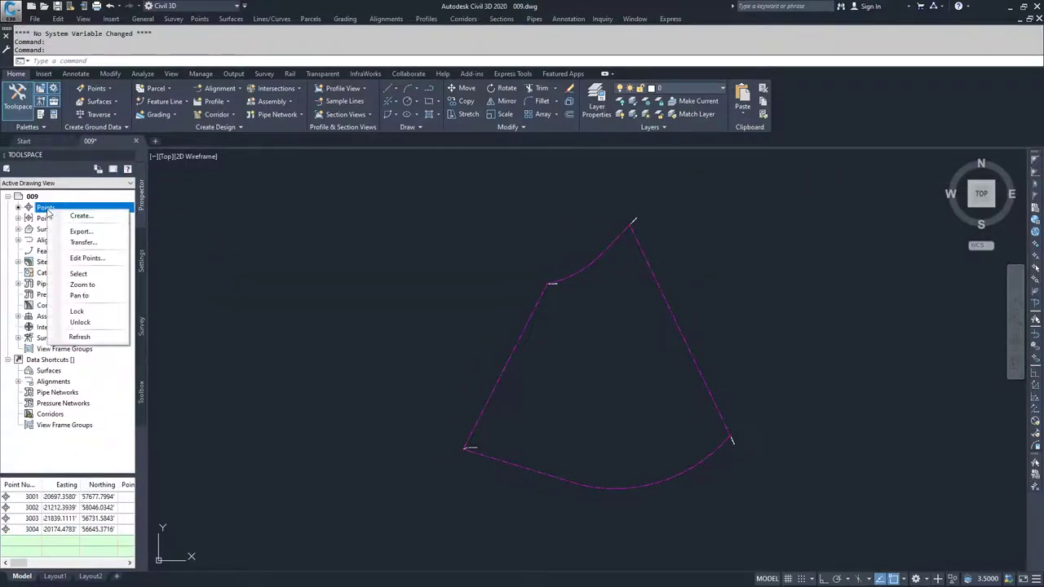
click(79, 274)
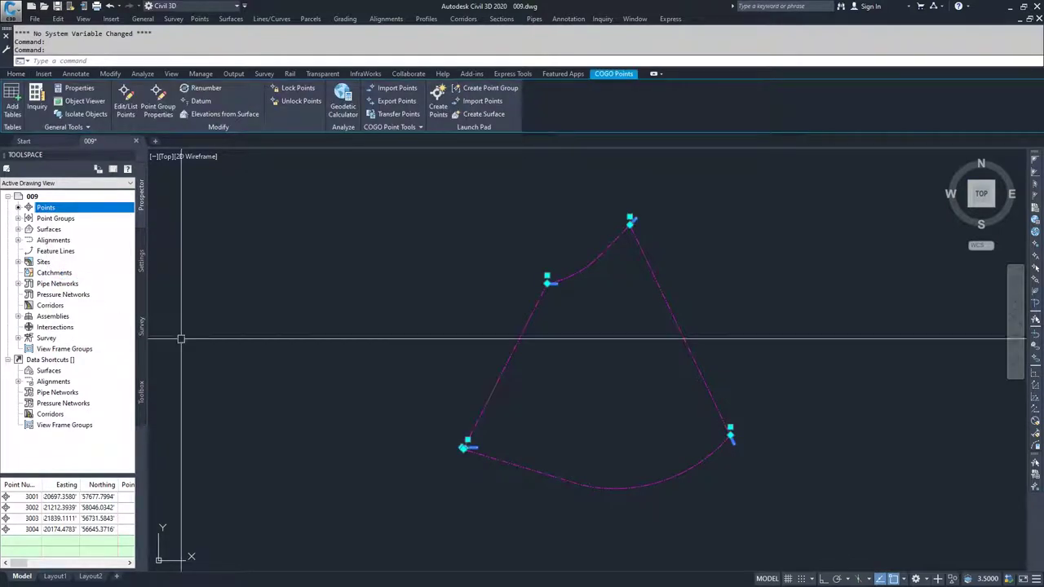
right_click(592, 349)
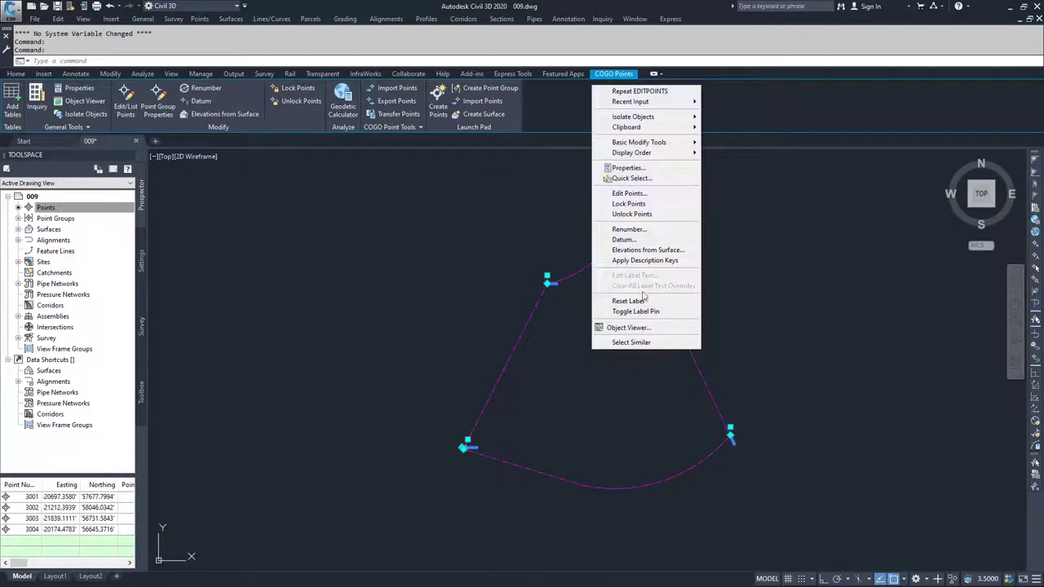
click(641, 261)
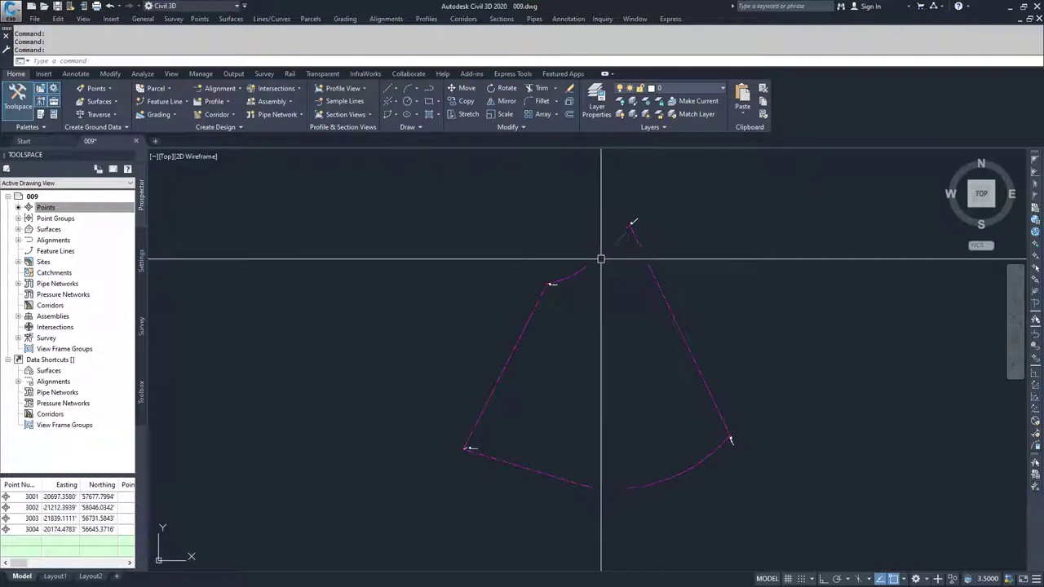
scroll(550, 281, up, 6)
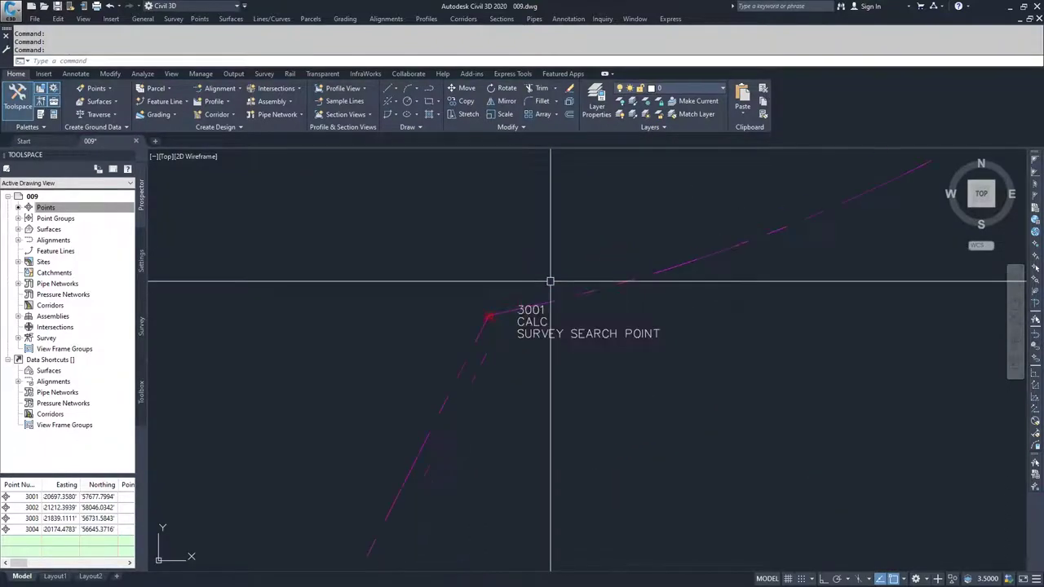